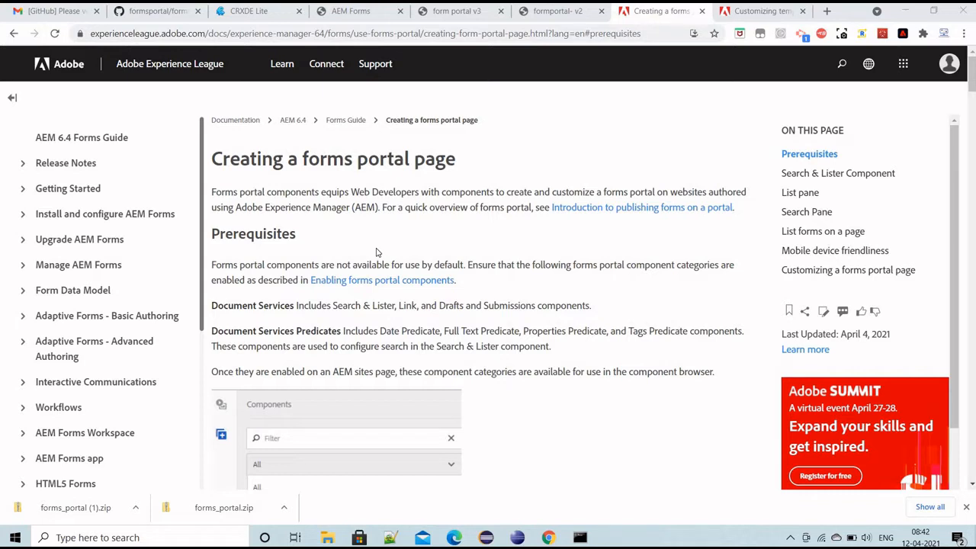
Step: Switch to the form-portal page in the editor and show its content tree
key("alt+Tab")
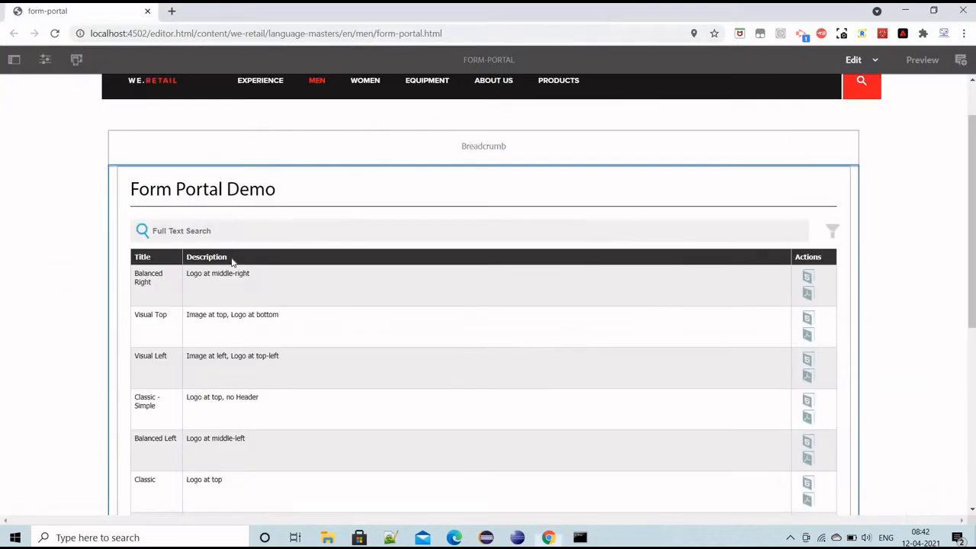
left_click(14, 60)
left_click(19, 123)
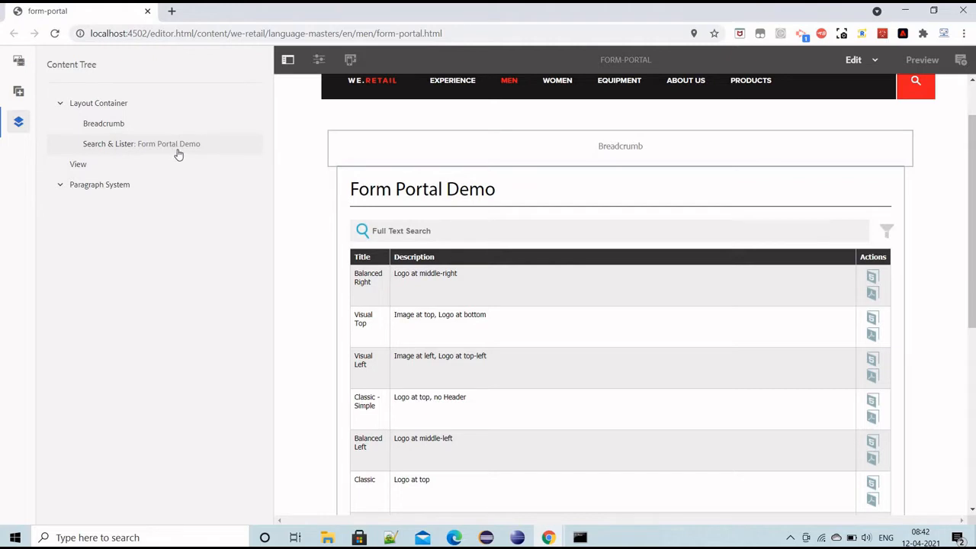
Step: Open localhost:4502 in a new tab and browse Sites to We.Retail > Language Masters > English > Men
left_click(171, 11)
type("lo")
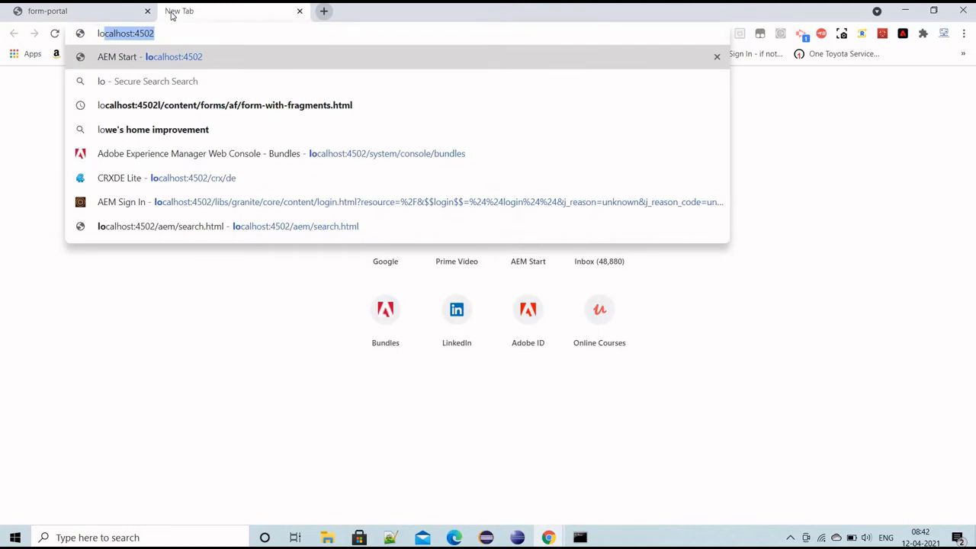
key("Return")
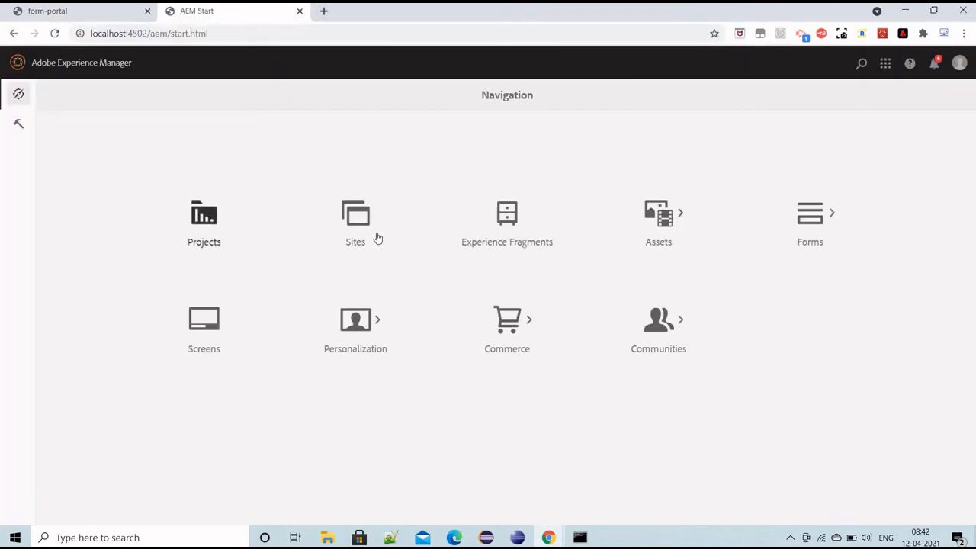
left_click(357, 232)
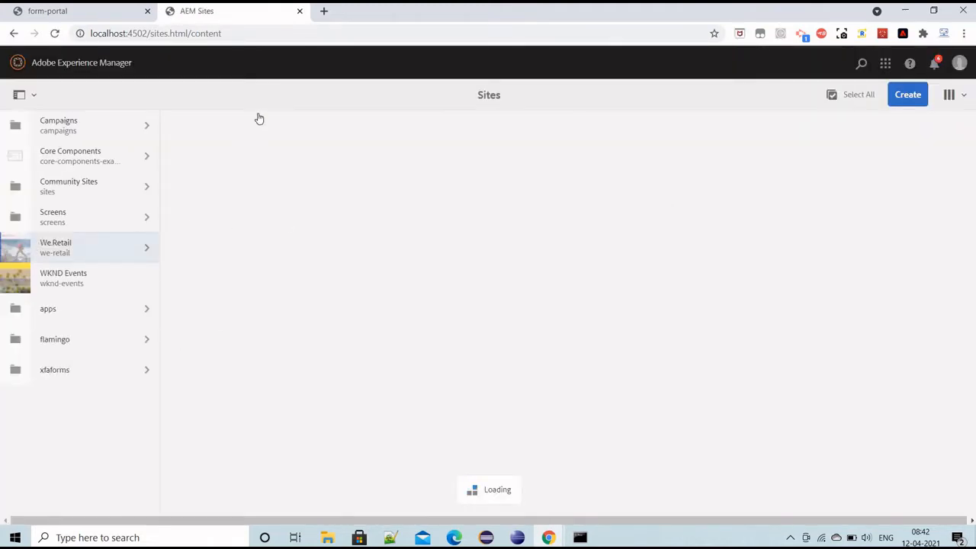
left_click(258, 121)
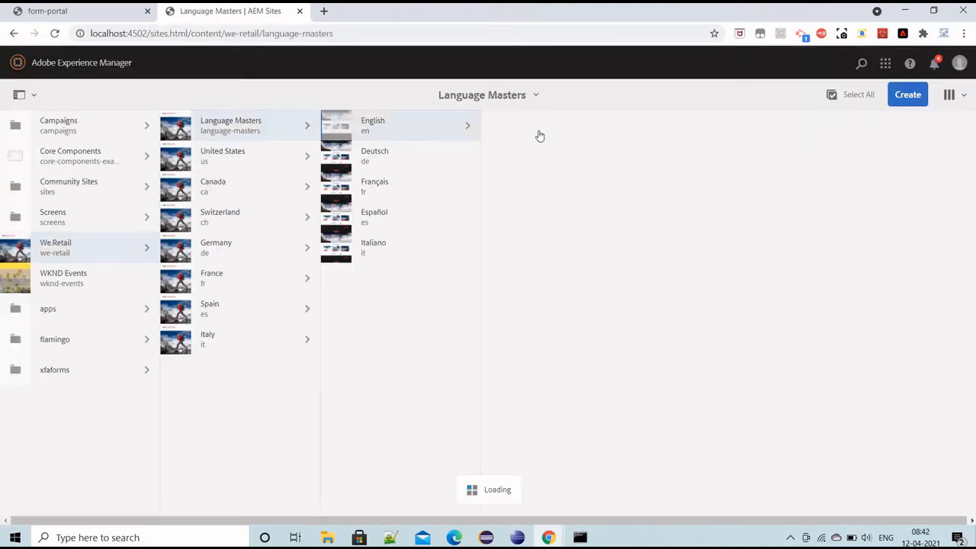
left_click(553, 166)
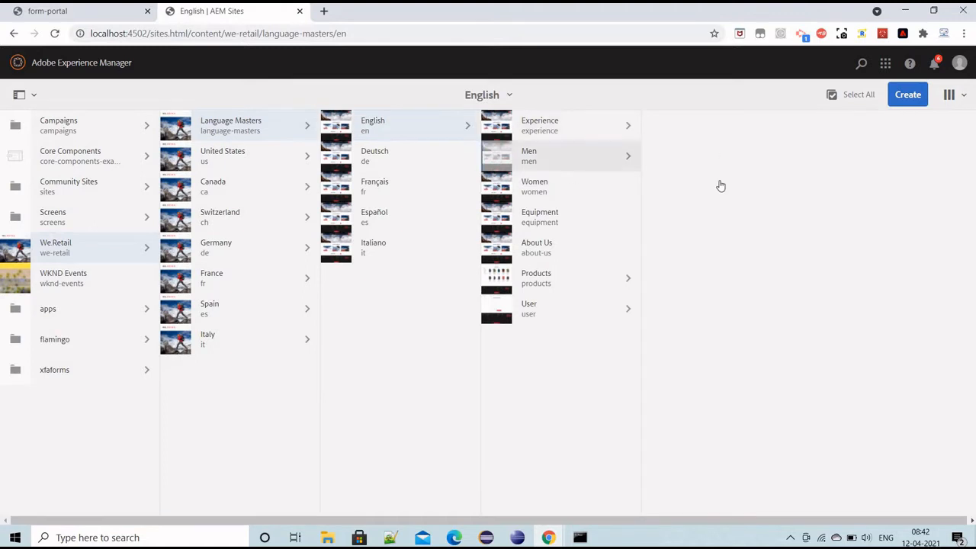
Step: Start creating a page under Men based on the Content Page template and proceed to its properties
left_click(908, 102)
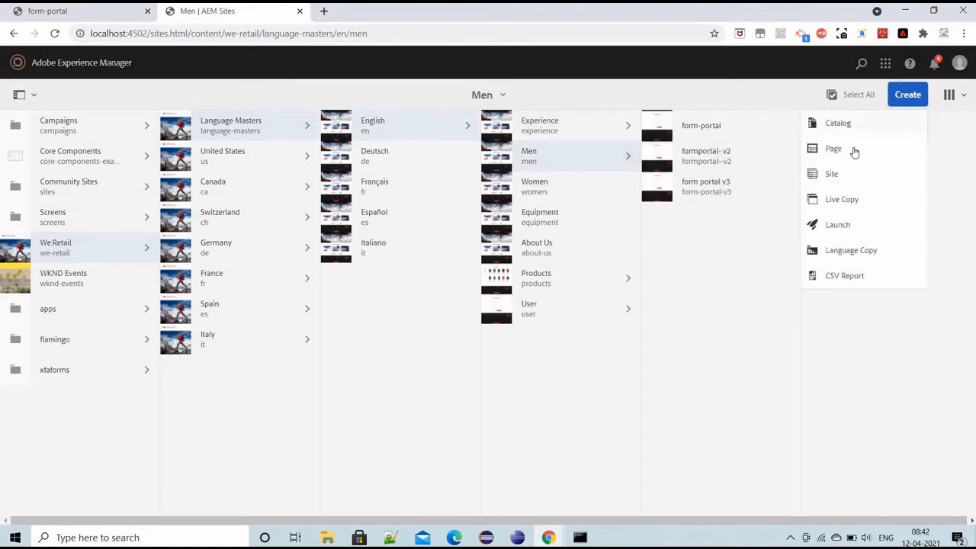
left_click(853, 151)
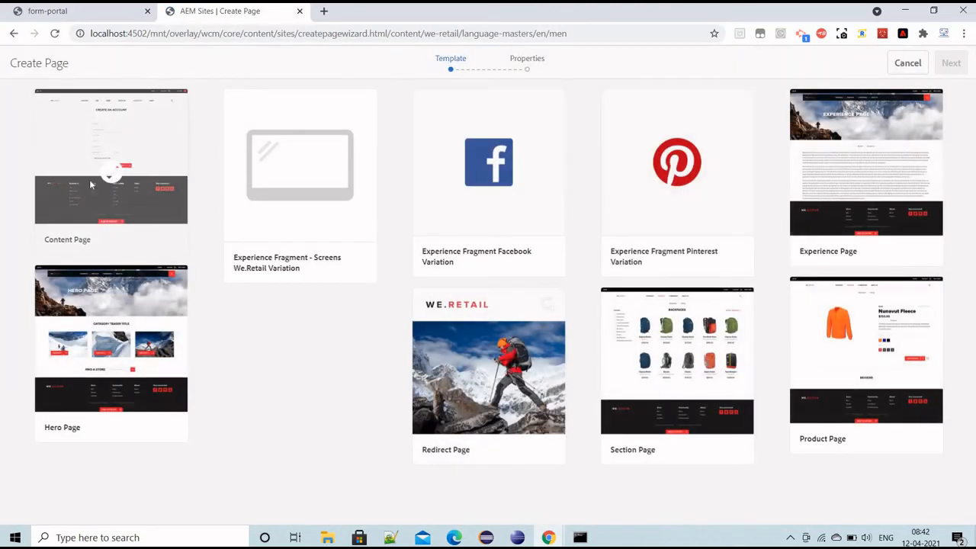
left_click(115, 183)
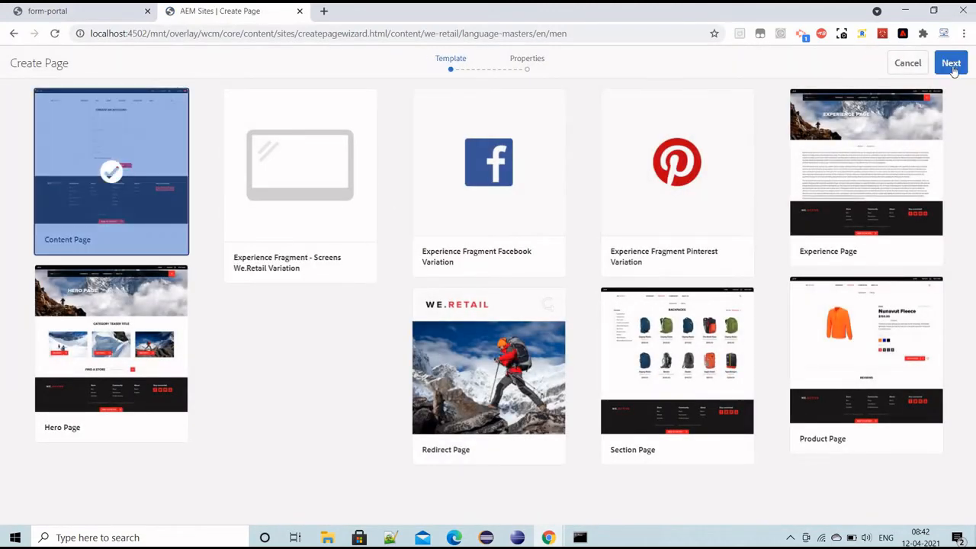
left_click(951, 65)
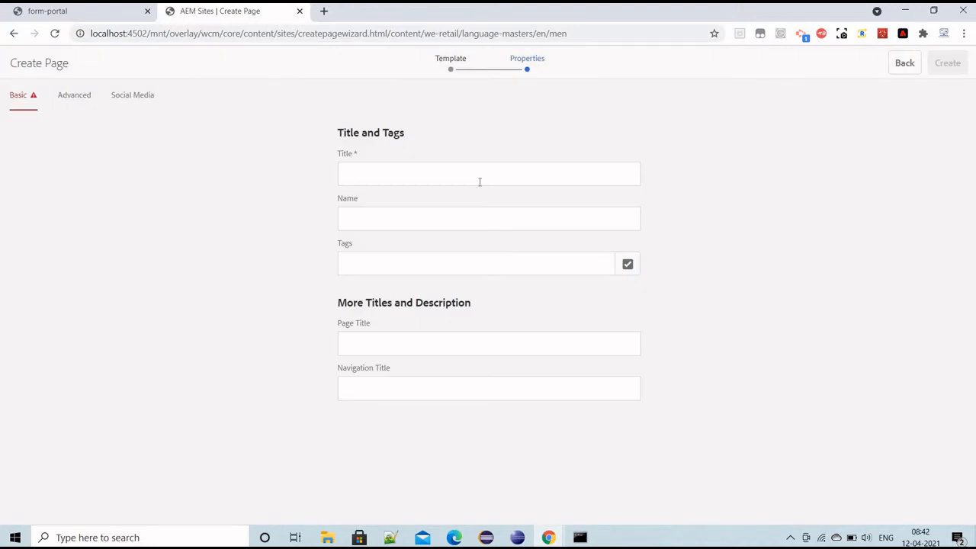
Step: Title the page "form portal demo v1", create it and open it in the editor
left_click(479, 182)
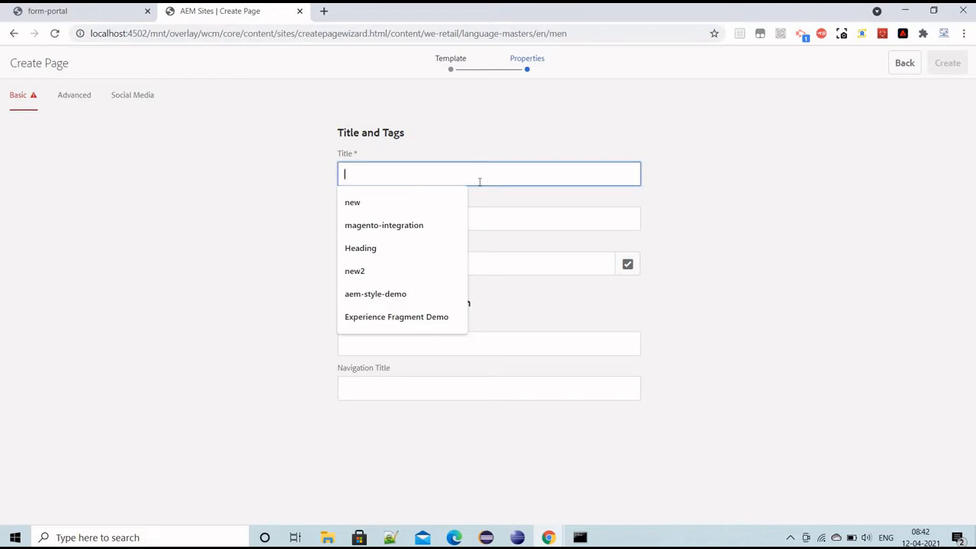
type("form ")
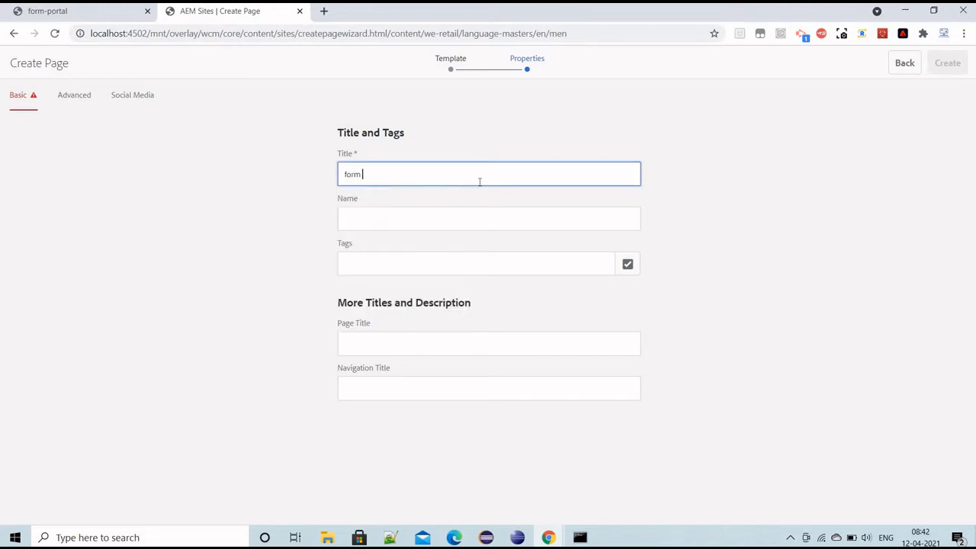
type("portal demo v1")
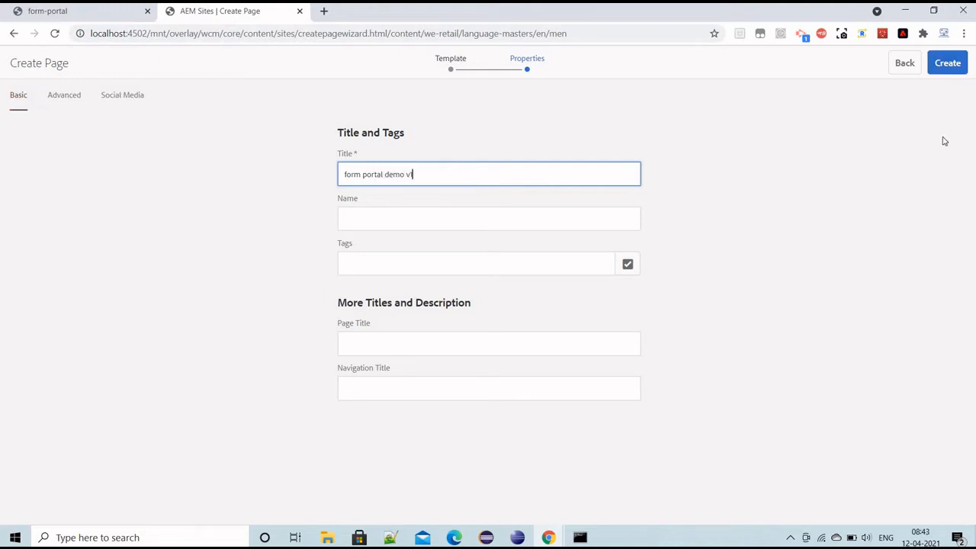
key("Return")
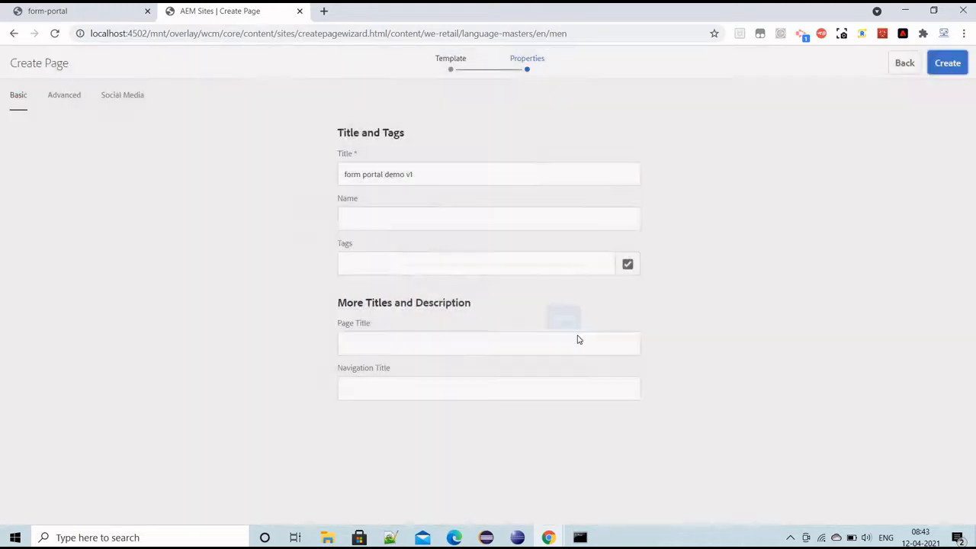
key("Return")
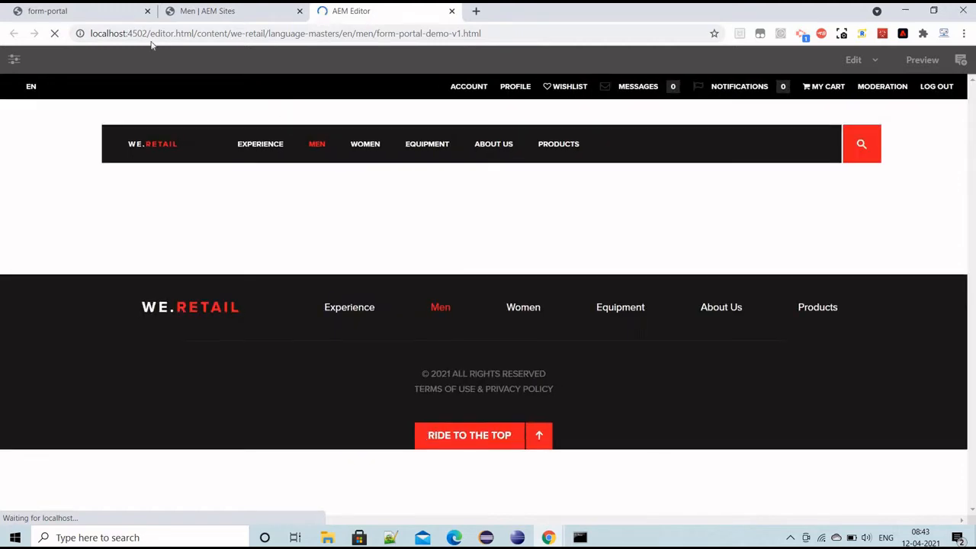
Step: Check the form-portal page's component tree and view the components insertable in the form portal demo v1 page
left_click(47, 11)
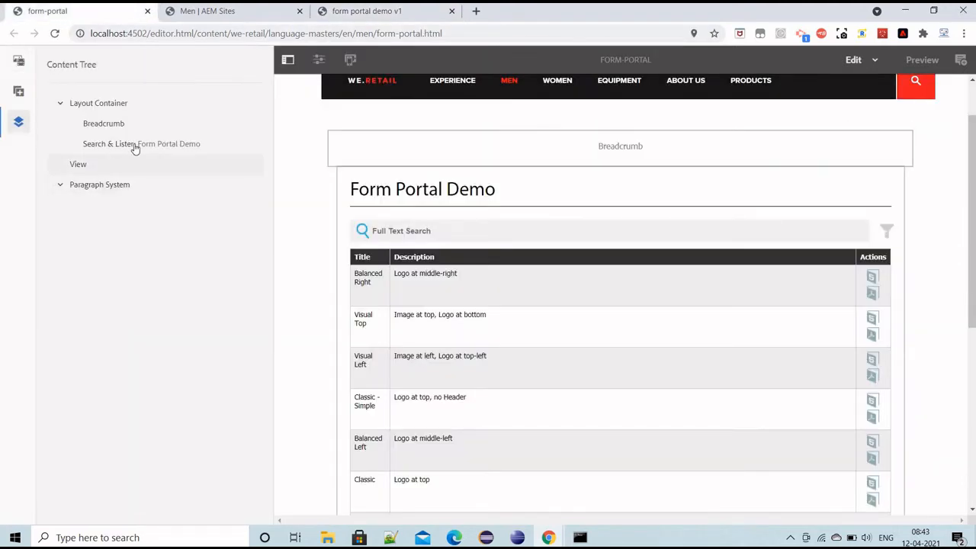
left_click(356, 19)
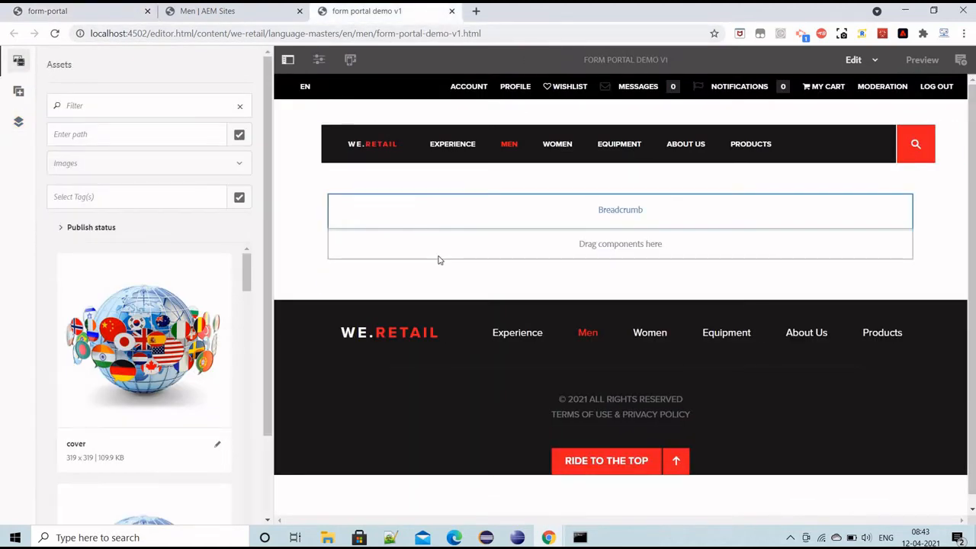
double_click(397, 245)
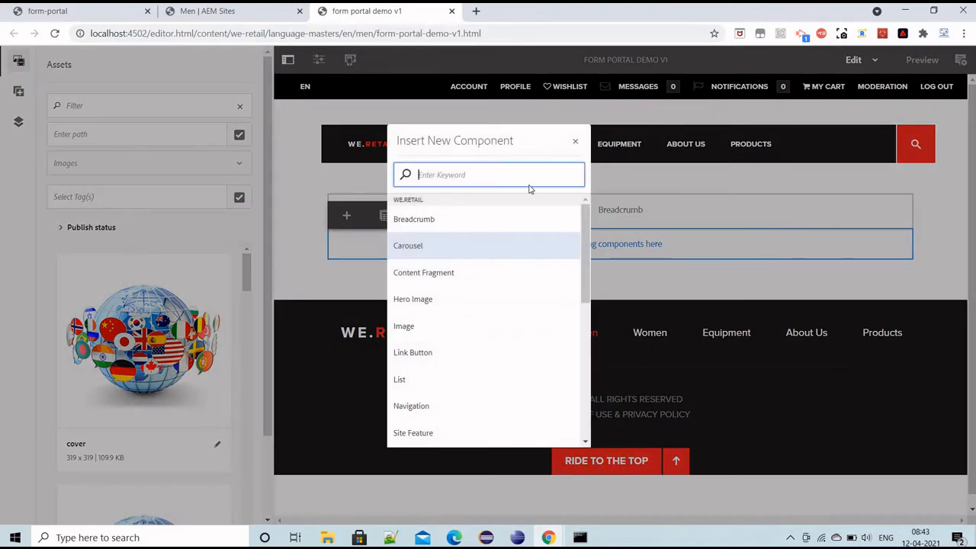
left_click(458, 118)
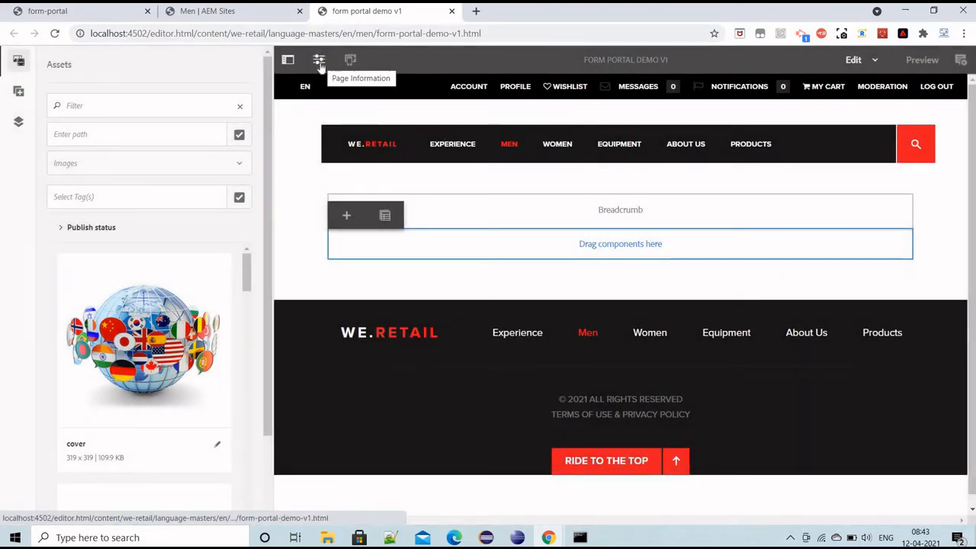
Step: Open the form portal demo v1 page's template for editing and bring up its Layout Container policy
left_click(320, 65)
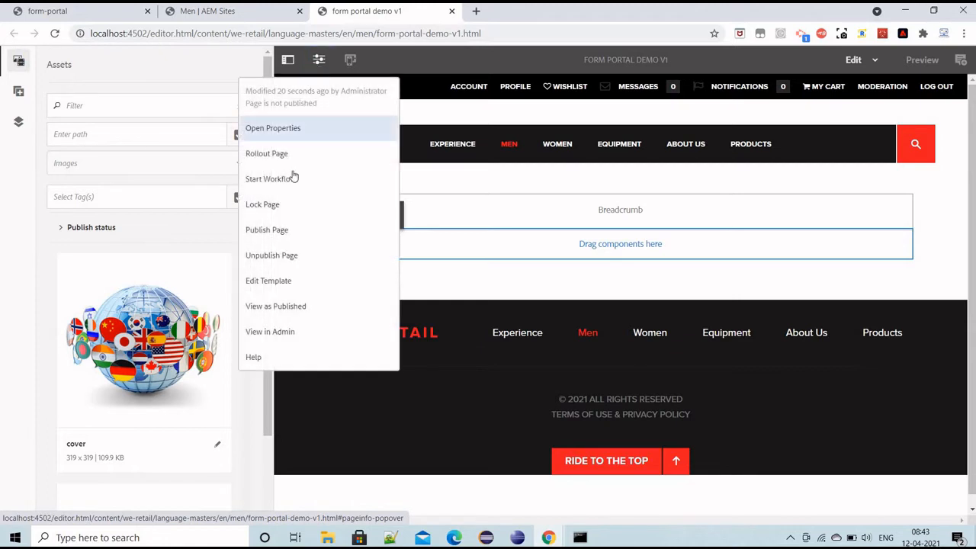
left_click(301, 282)
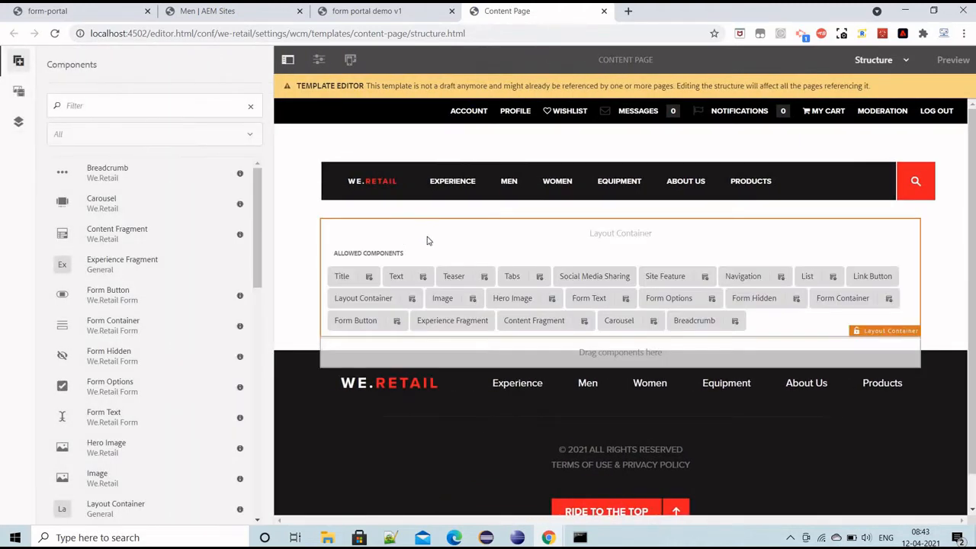
left_click(376, 214)
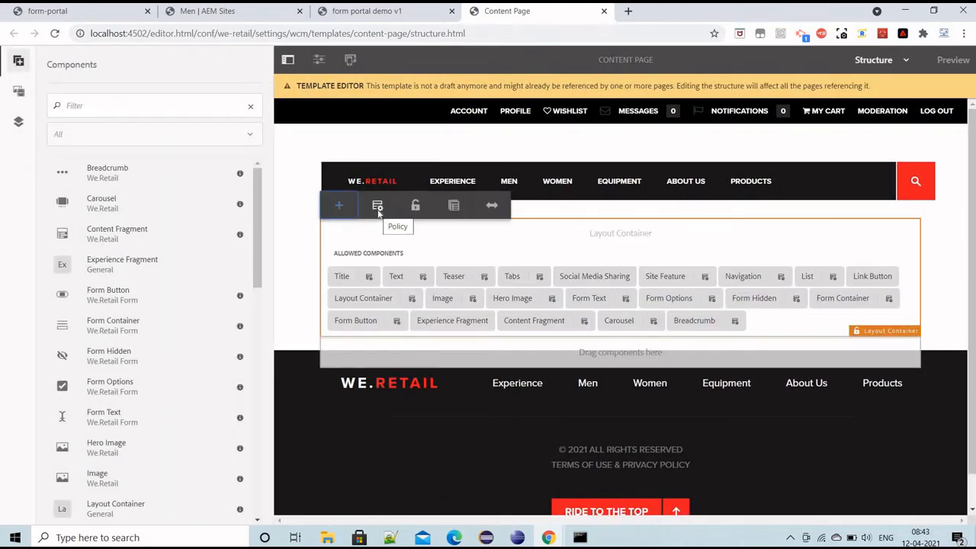
left_click(377, 206)
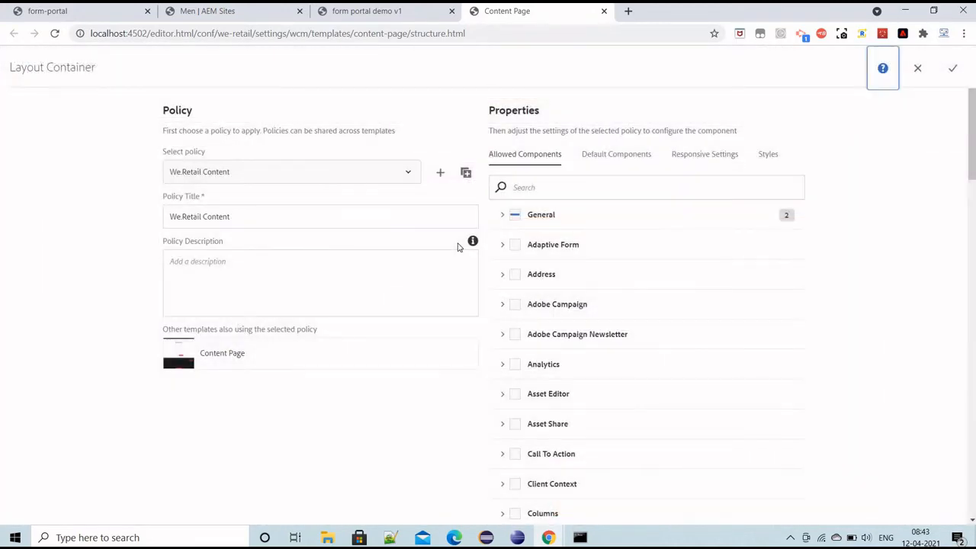
Step: Search the policy's allowed components for "search &", expand the Document Services group and close the policy
left_click(553, 183)
left_click(97, 12)
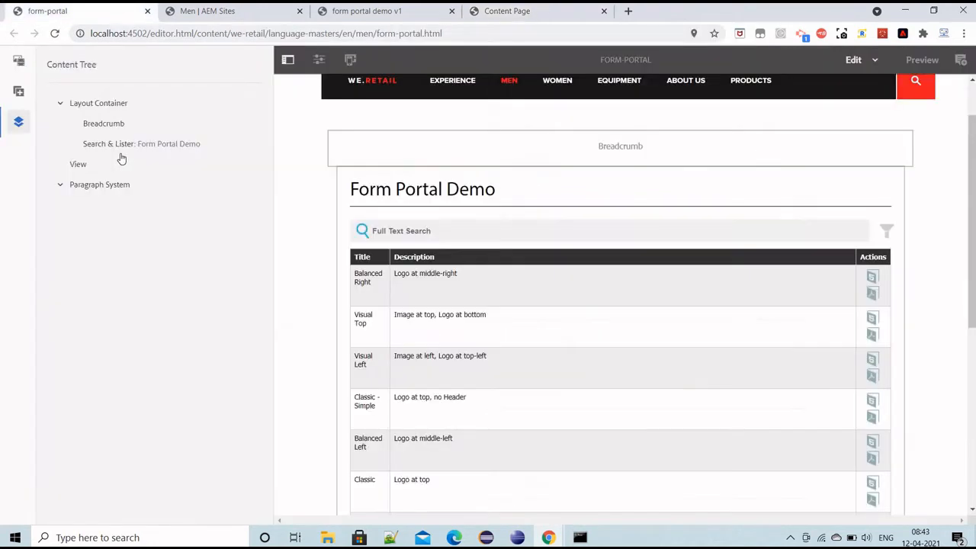
left_click(499, 15)
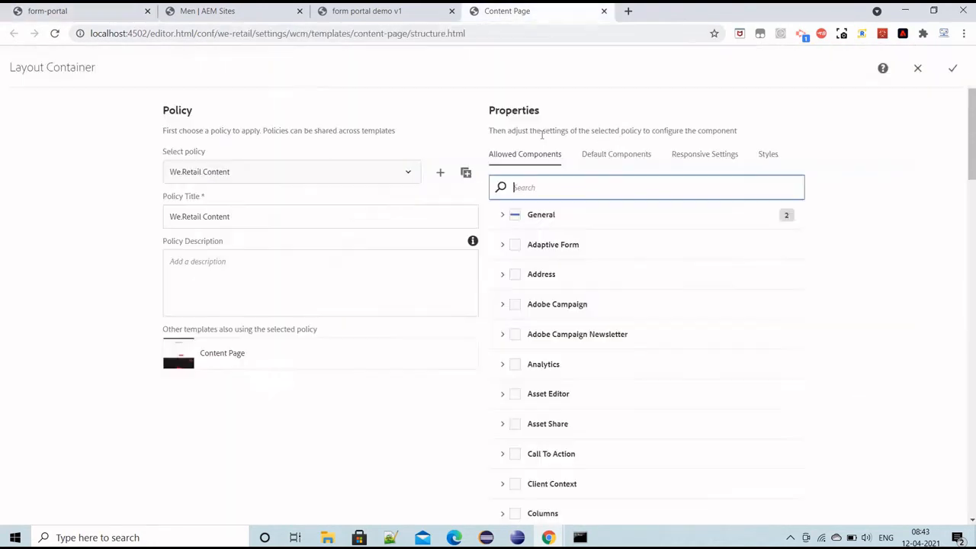
type("sear")
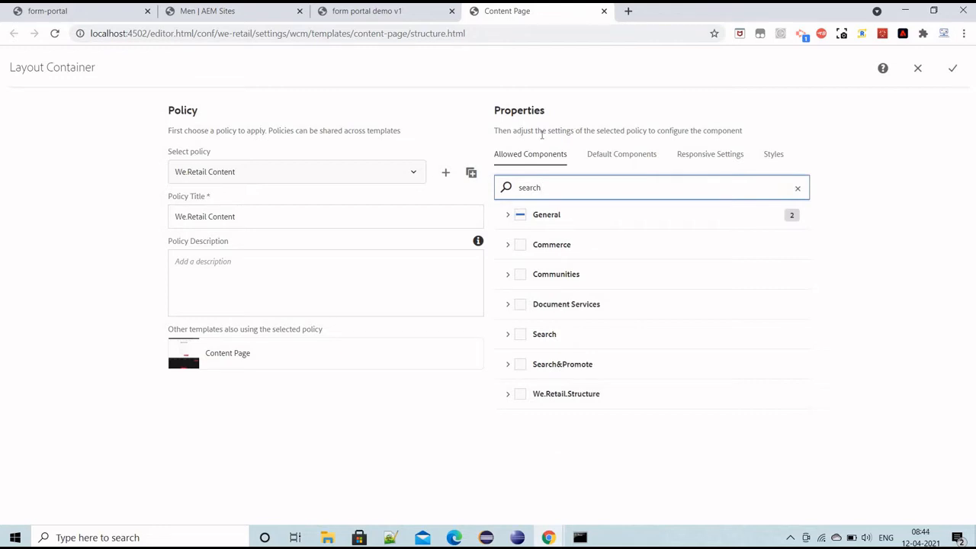
type("ch &")
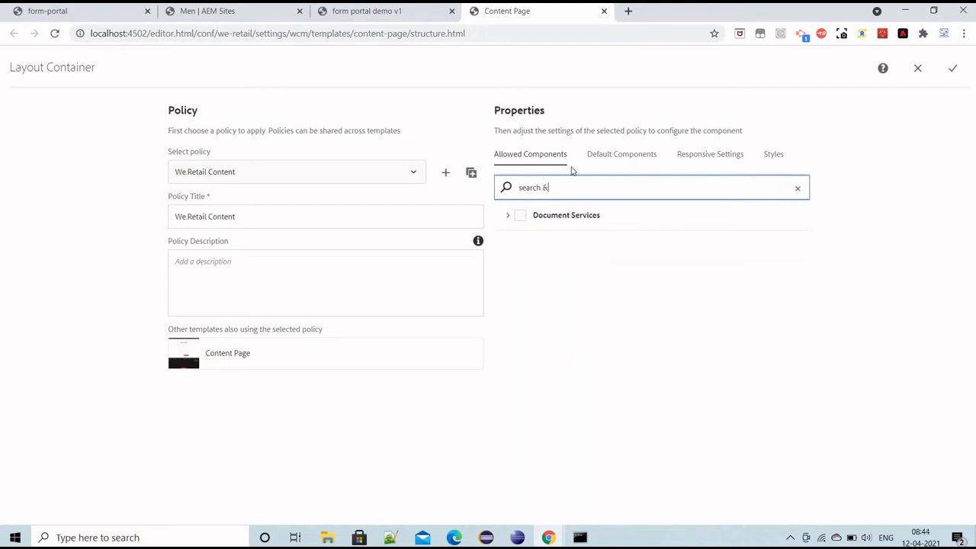
left_click(509, 218)
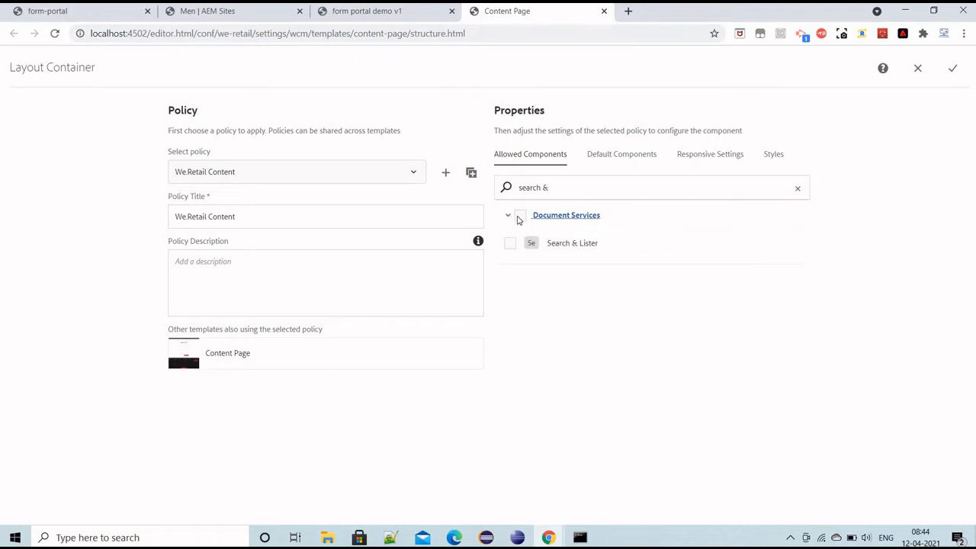
left_click(918, 69)
Step: Return to the form portal demo v1 page and view the available editing modes
left_click(367, 11)
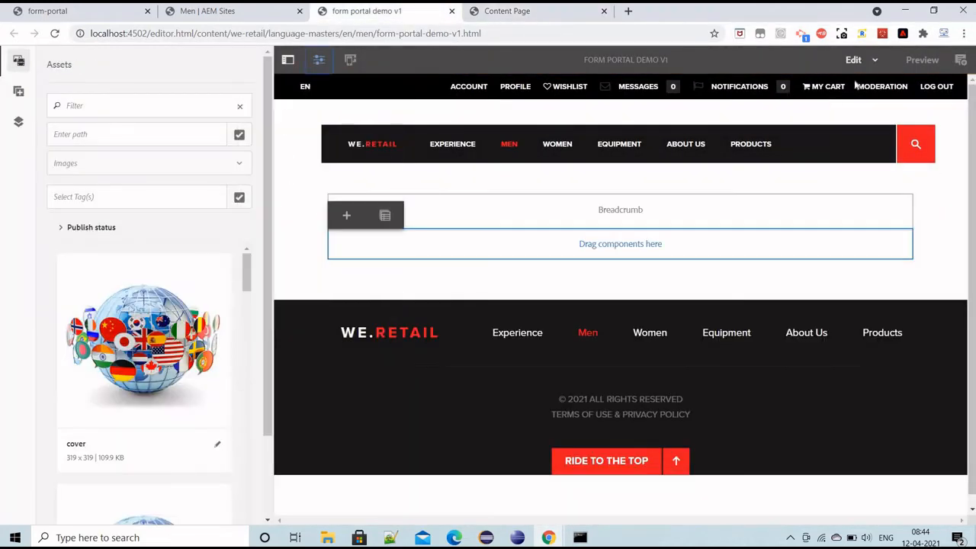
left_click(874, 61)
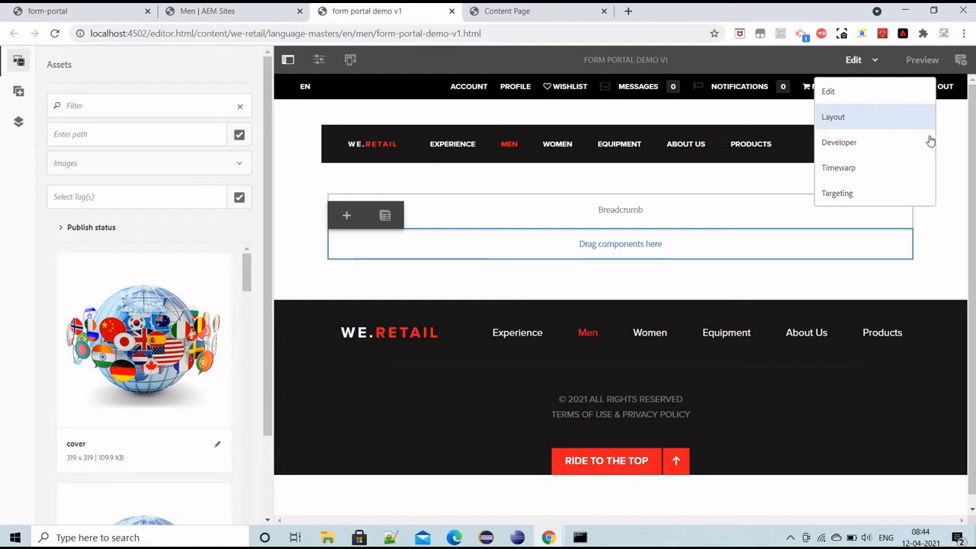
left_click(419, 170)
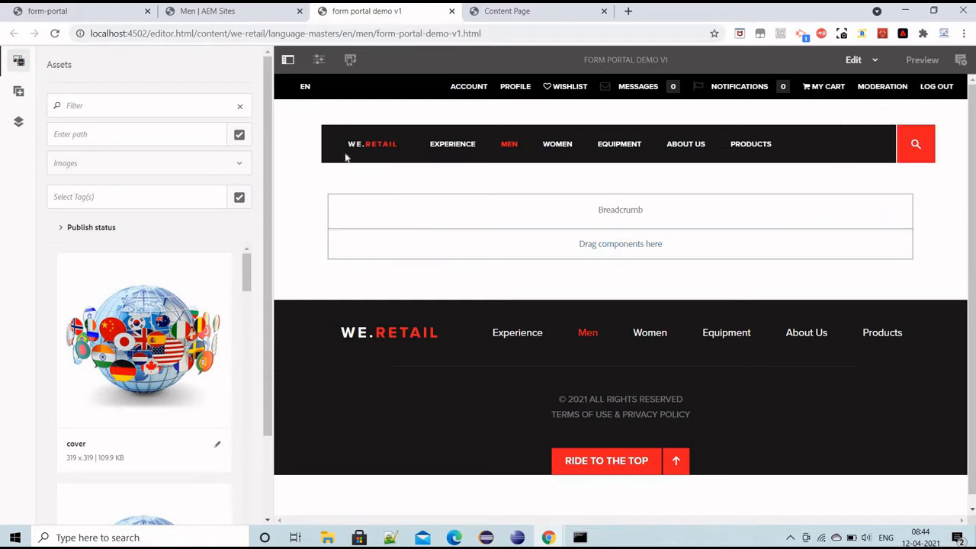
Step: Search the components insertable in the page's empty container for "lis", then clear the keyword
double_click(587, 246)
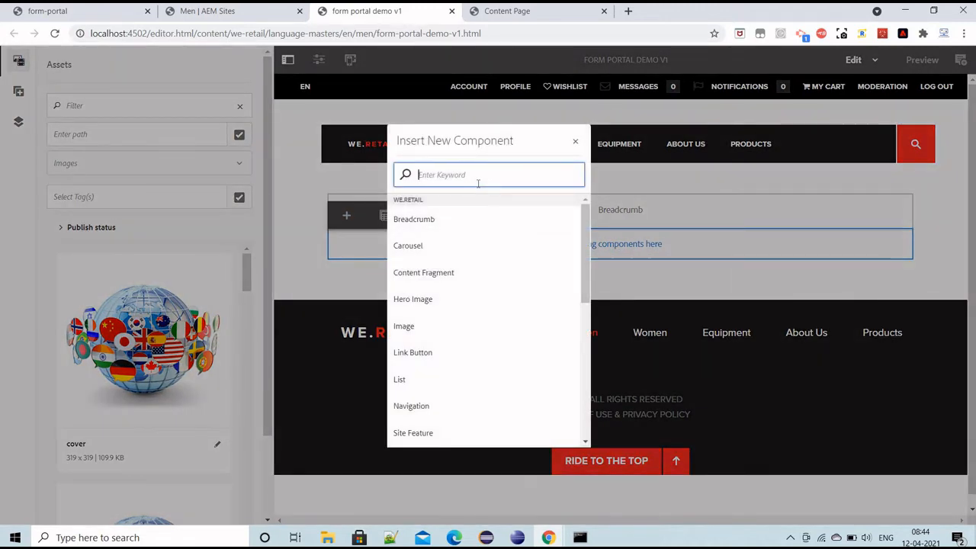
type("lis")
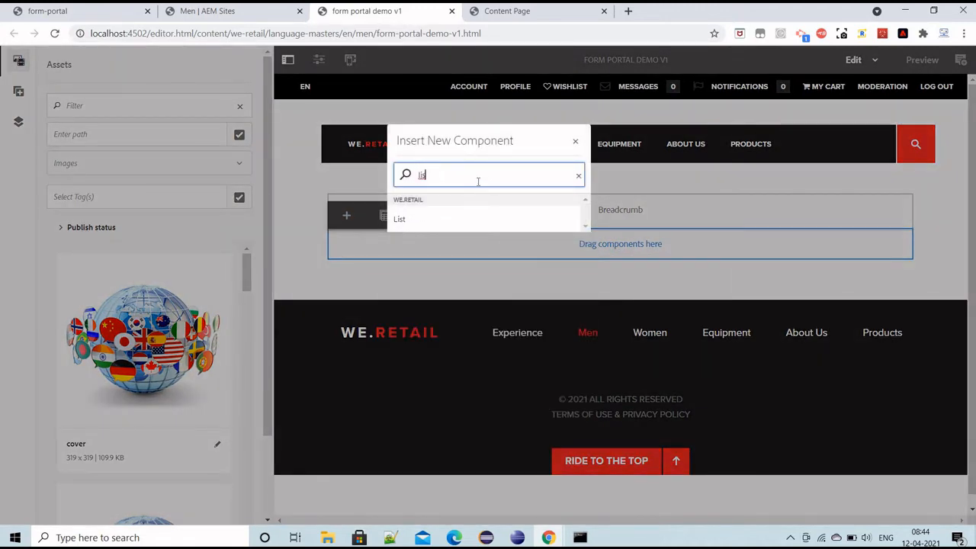
key("BackSpace")
key("BackSpace")
key("BackSpace")
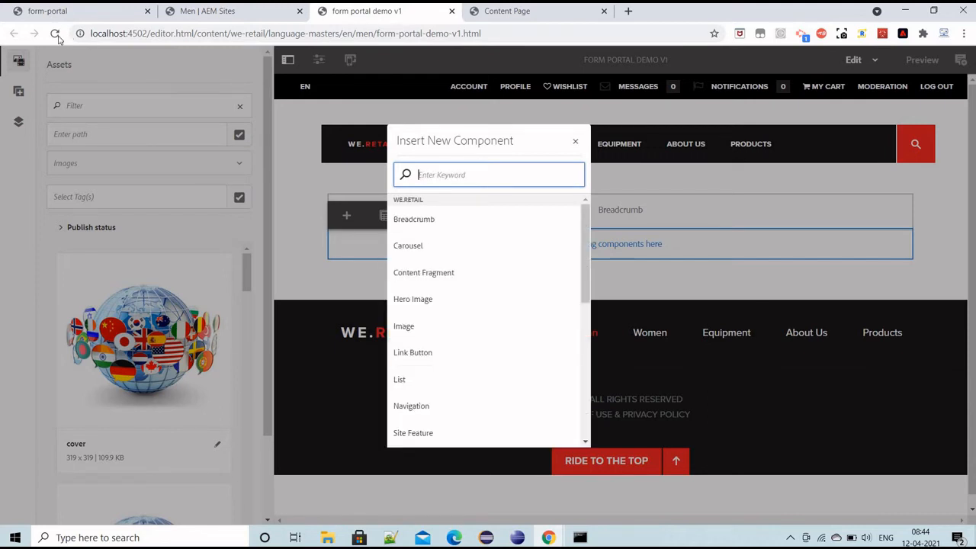
Step: Reload the form portal demo v1 page and bring up the Layout Container policy in the Content Page template
left_click(56, 34)
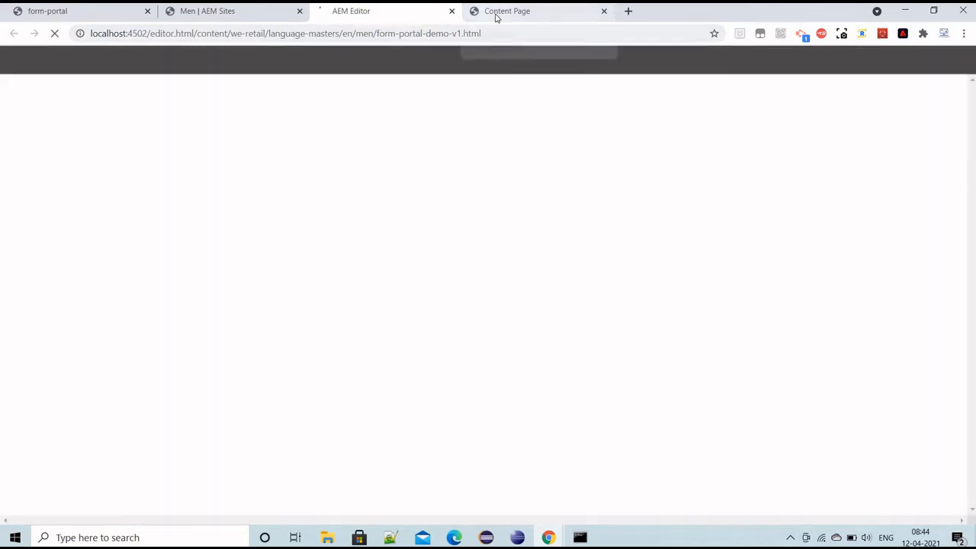
left_click(497, 15)
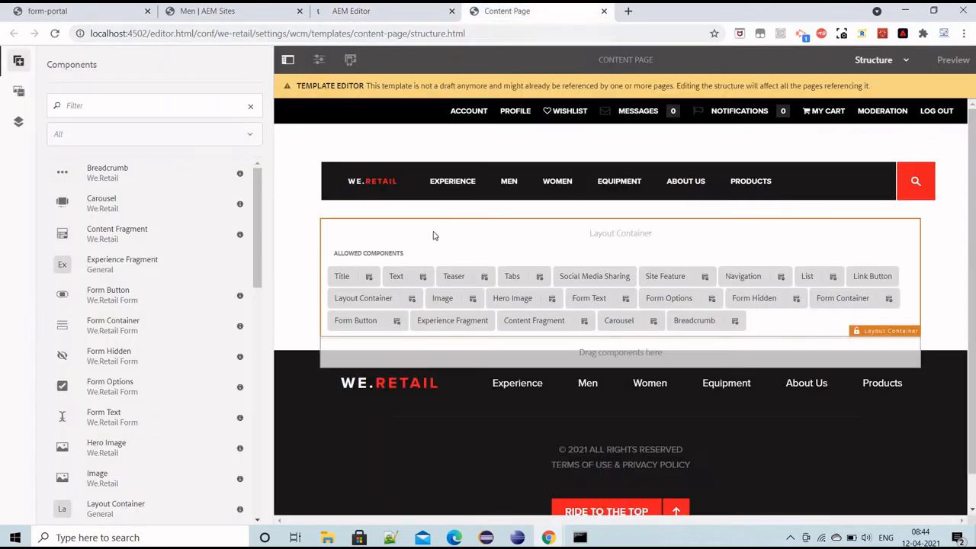
left_click(378, 220)
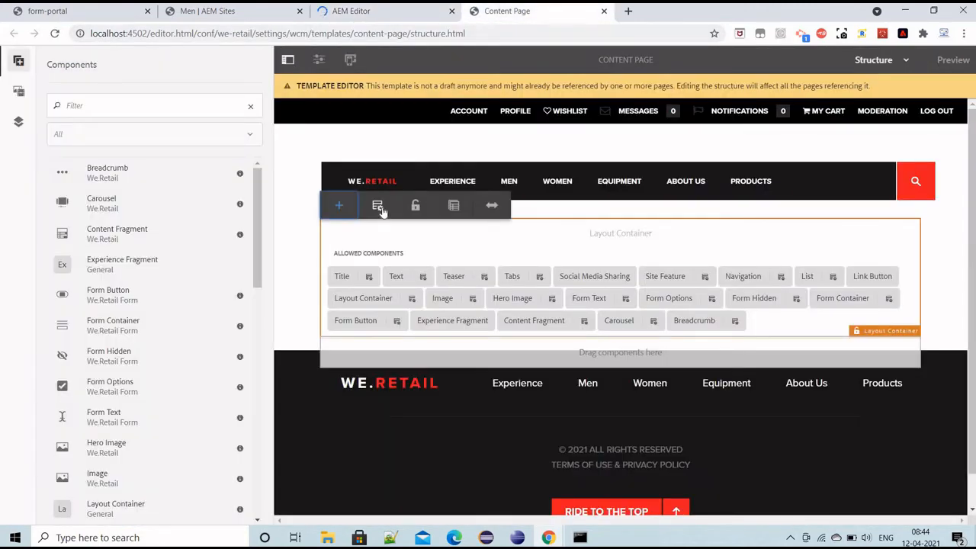
left_click(379, 208)
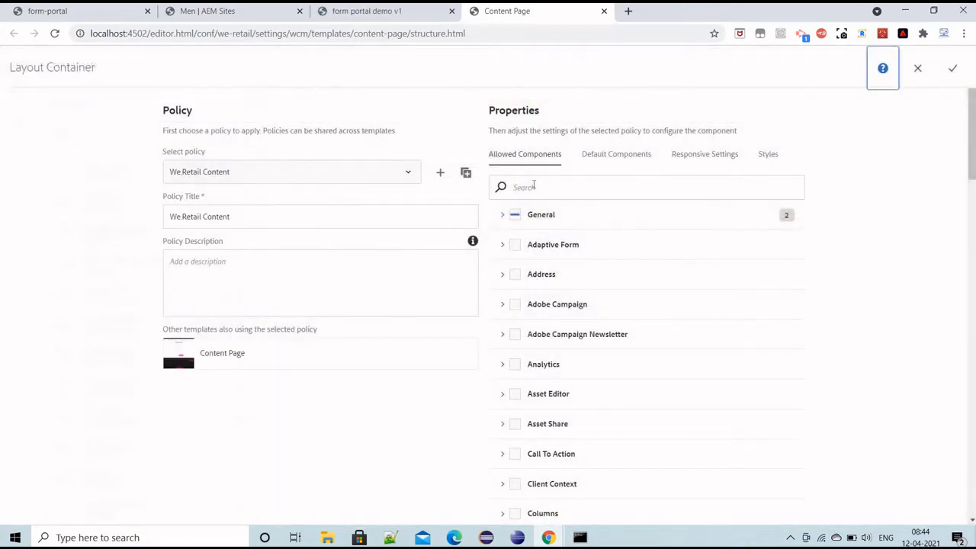
Step: Allow the Document Services components found with "lister" in the policy, save it and reload the form portal demo v1 page
left_click(534, 187)
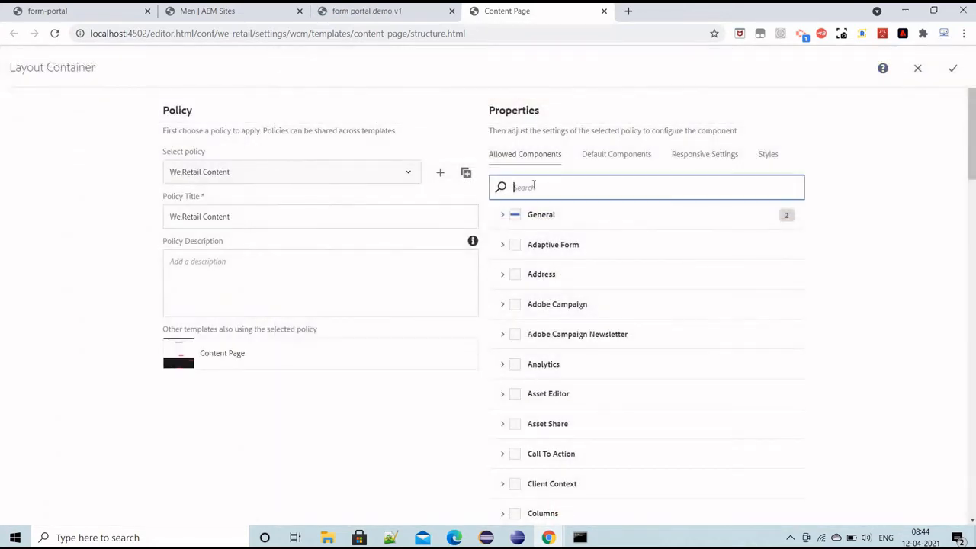
type("lister")
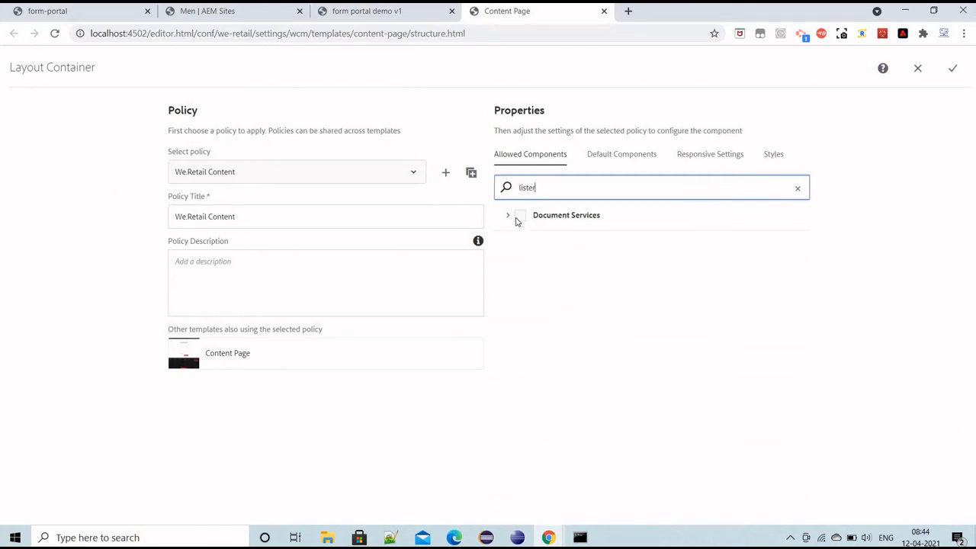
left_click(520, 215)
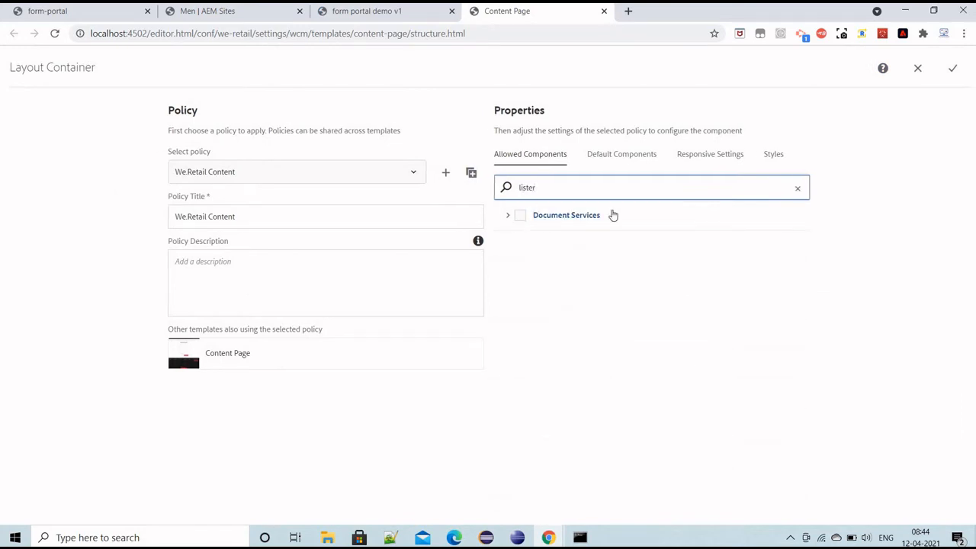
left_click(952, 70)
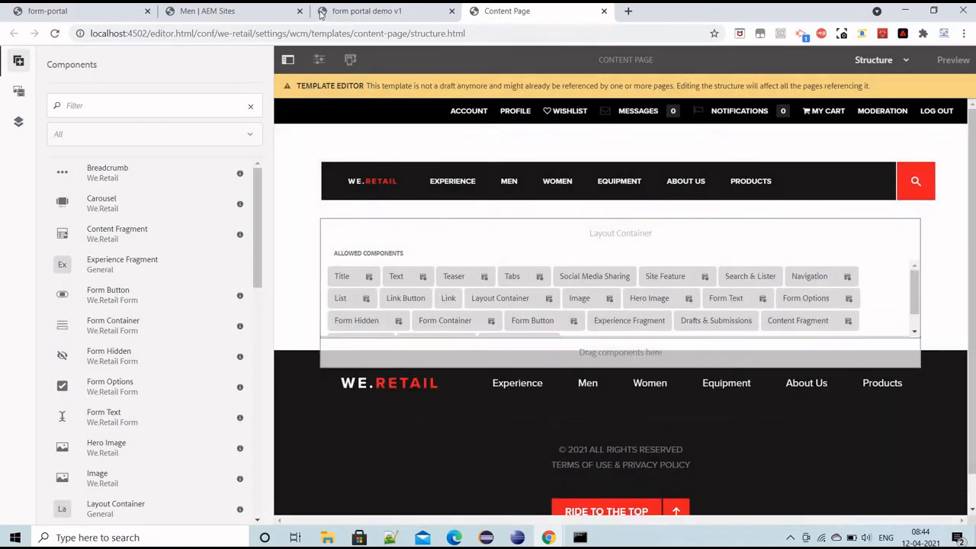
left_click(367, 11)
left_click(54, 34)
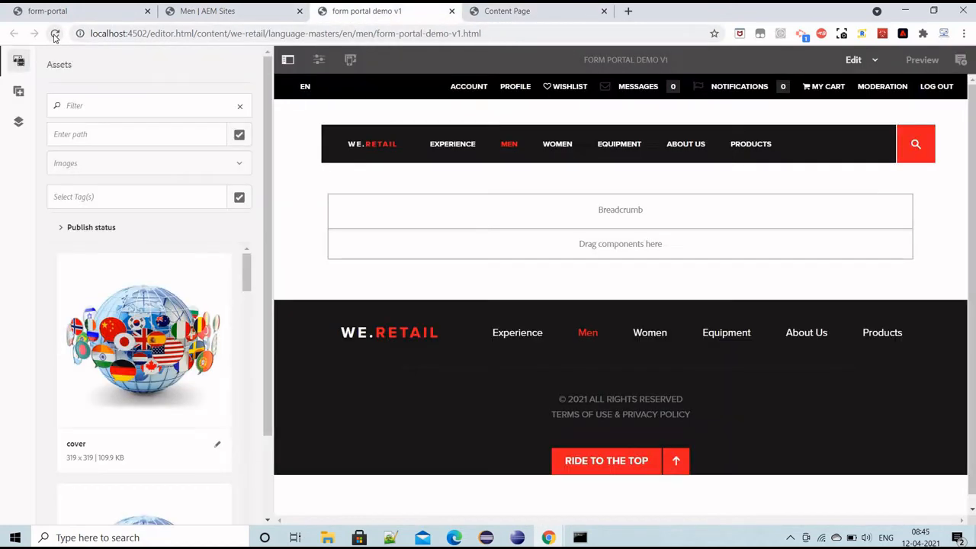
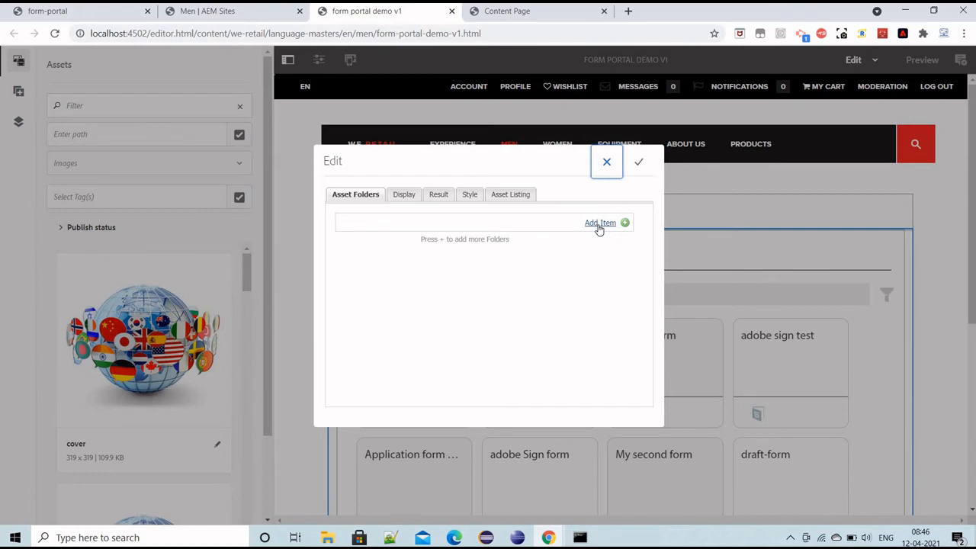
Step: Add /content/dam/formsanddocuments as an asset folder of the Search & Lister component
left_click(599, 224)
left_click(582, 223)
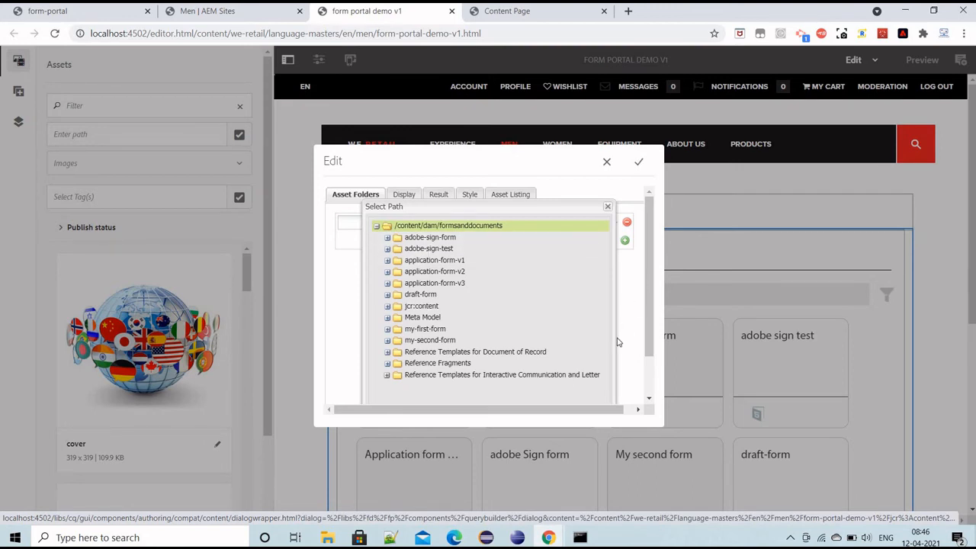
scroll(533, 392, "down", 2)
left_click(523, 389)
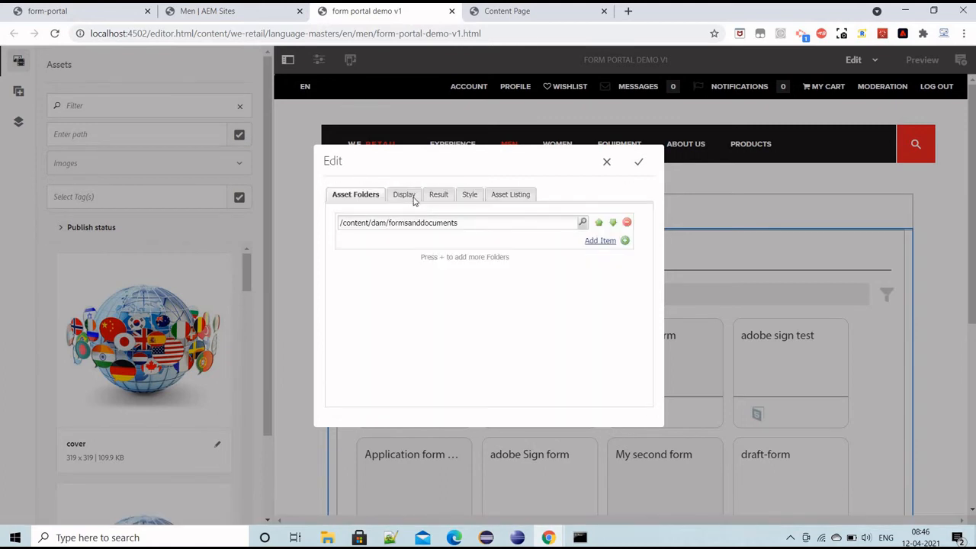
Step: Set the portal's title text to "Forms Portal Demo" and its layout template to Panel
left_click(404, 195)
left_click(441, 218)
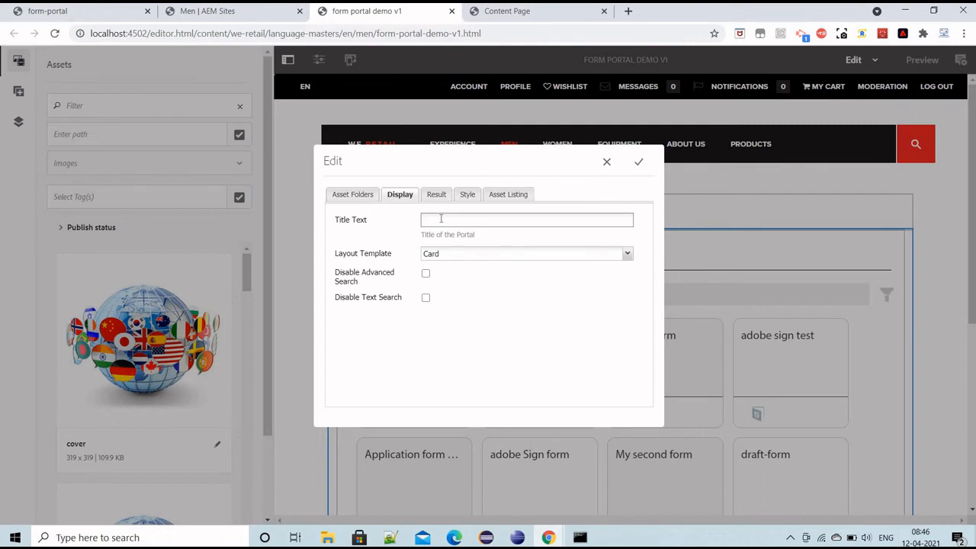
type("Forms Portal Demo")
left_click(627, 254)
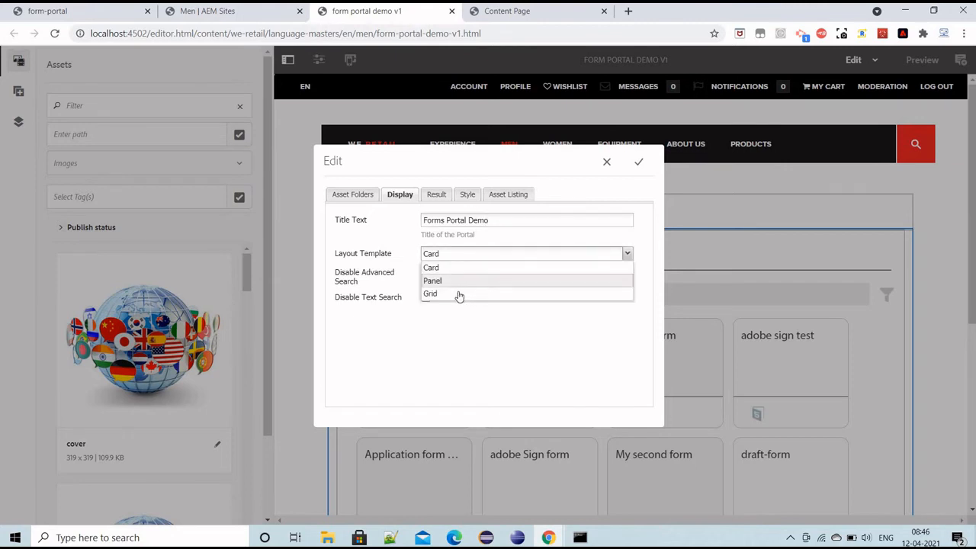
left_click(448, 282)
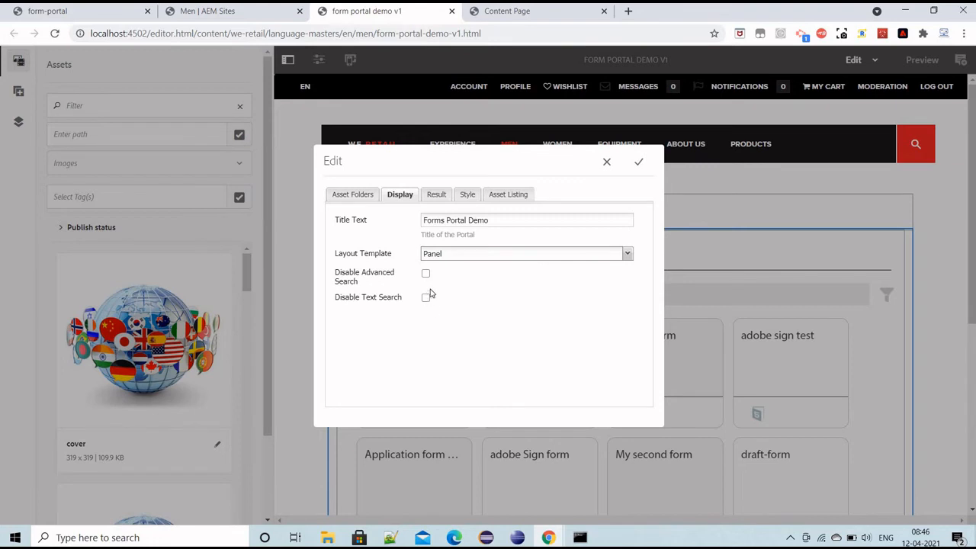
Step: Set the number of results per page to 4 and the results text to "Results"
left_click(436, 194)
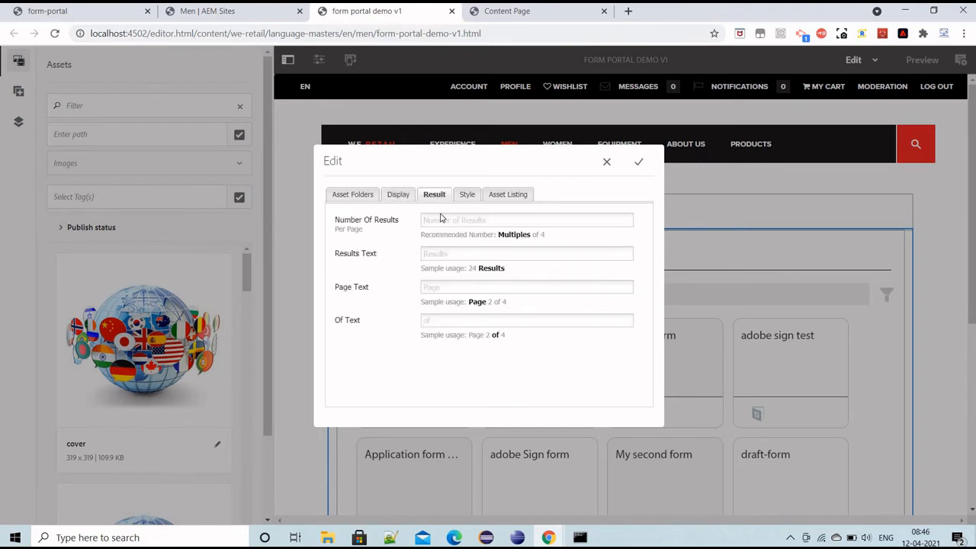
left_click(442, 219)
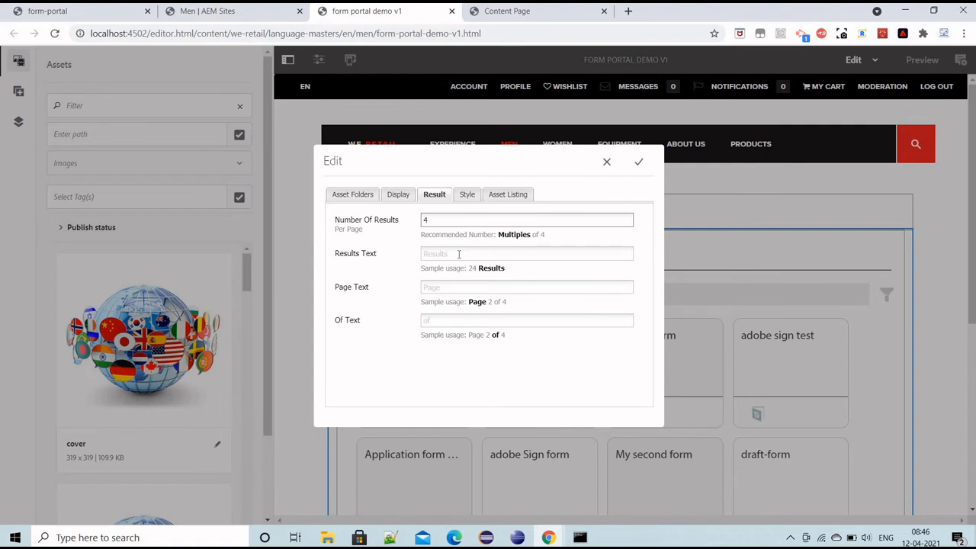
left_click(458, 254)
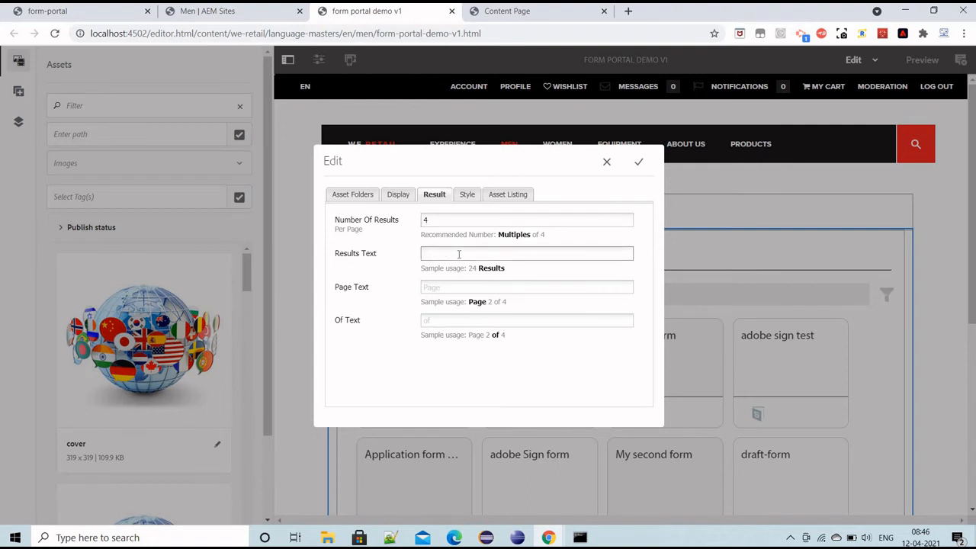
type("My")
key("BackSpace")
type("Forms")
key("BackSpace")
key("BackSpace")
key("BackSpace")
key("BackSpace")
key("BackSpace")
type("Results")
Step: Enter "Page" as the page text and "of" as the of text for the results
left_click(453, 291)
type("P")
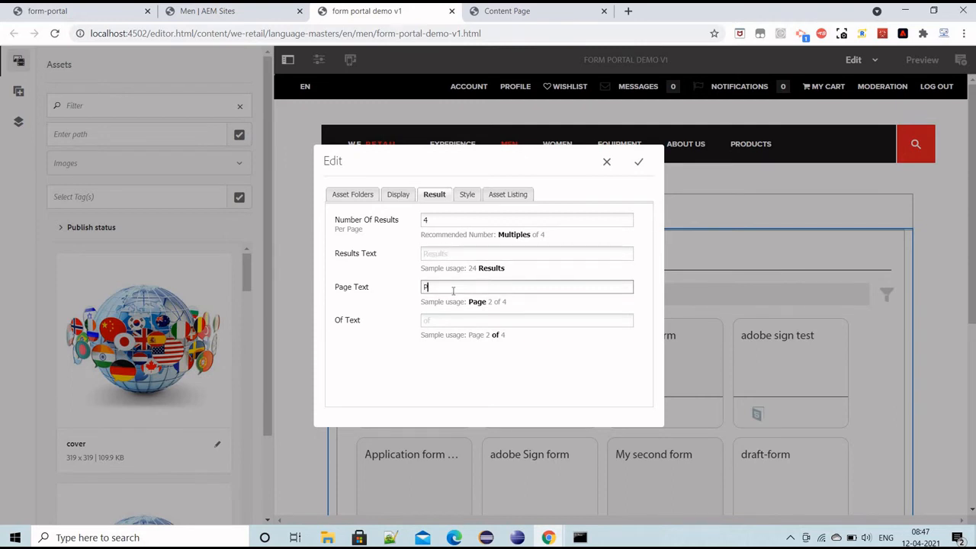
type("age")
key("Tab")
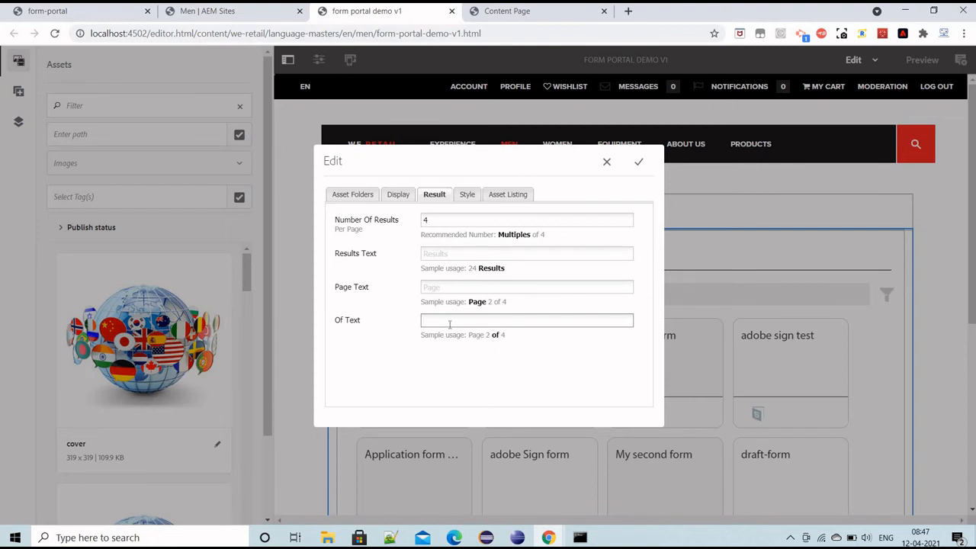
type("of")
Step: Set the Search & Lister component's style type to Default Style
left_click(463, 195)
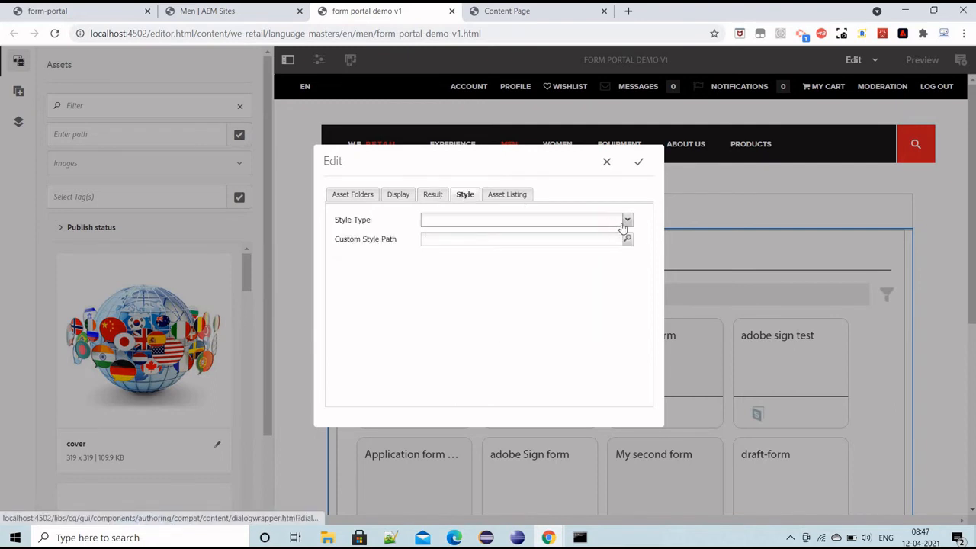
left_click(625, 222)
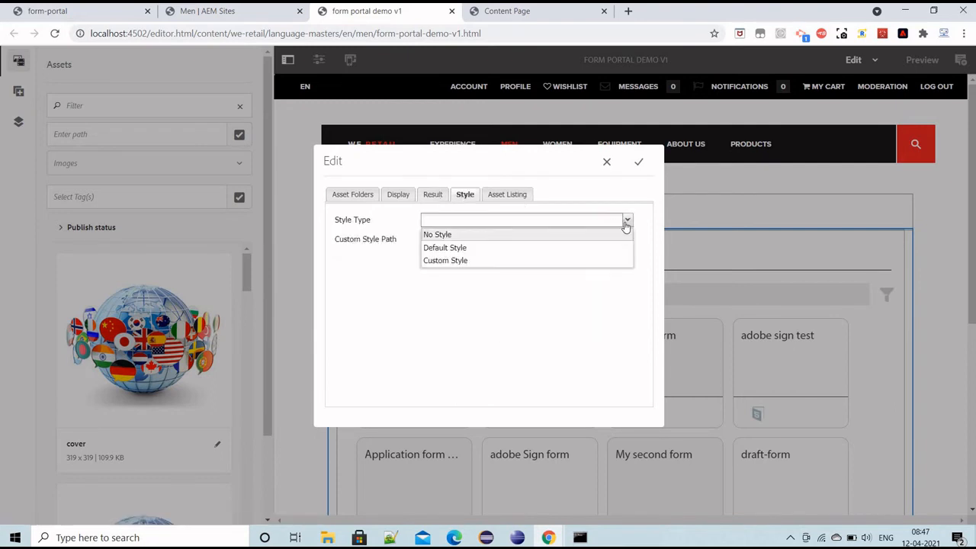
left_click(548, 248)
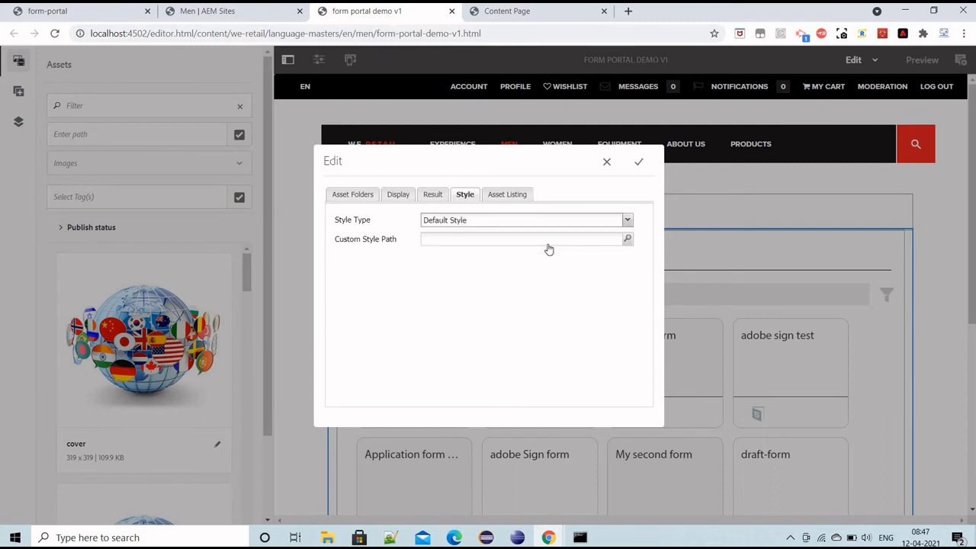
Step: Review the asset source types in the asset listing, keep Adaptive Form and save the component settings
left_click(504, 195)
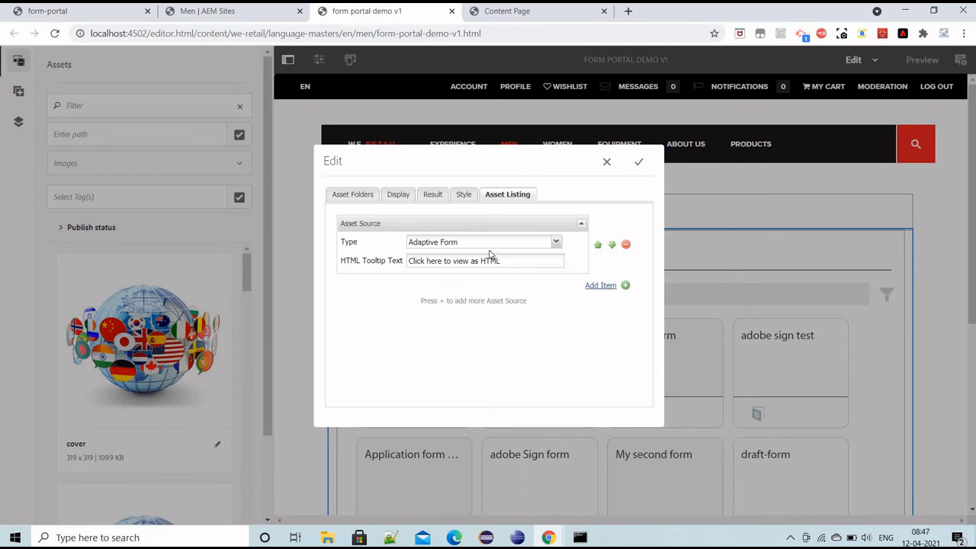
left_click(555, 244)
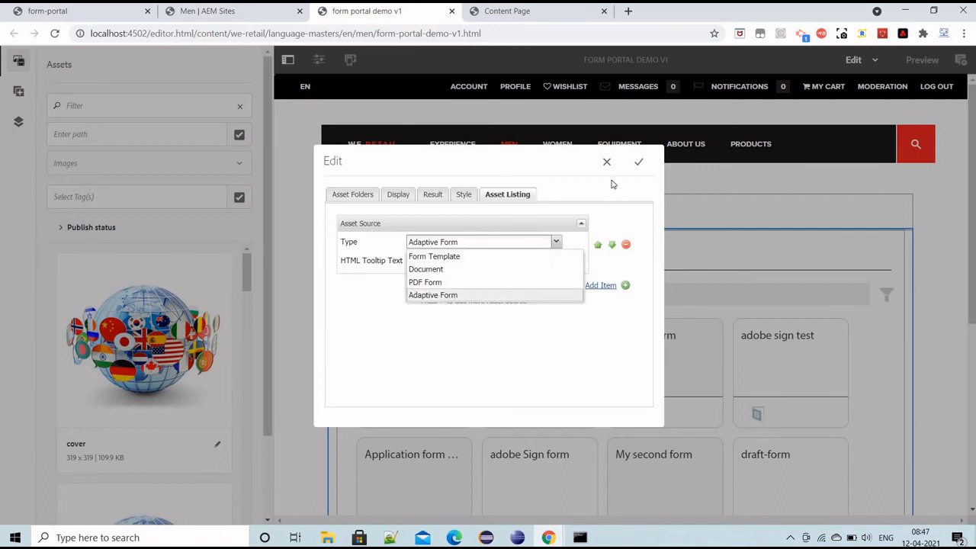
left_click(640, 165)
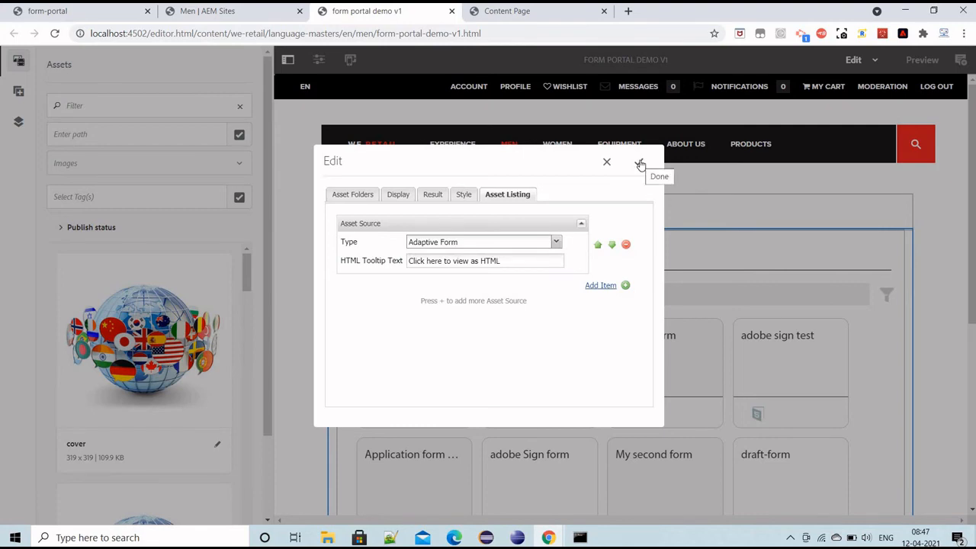
left_click(639, 165)
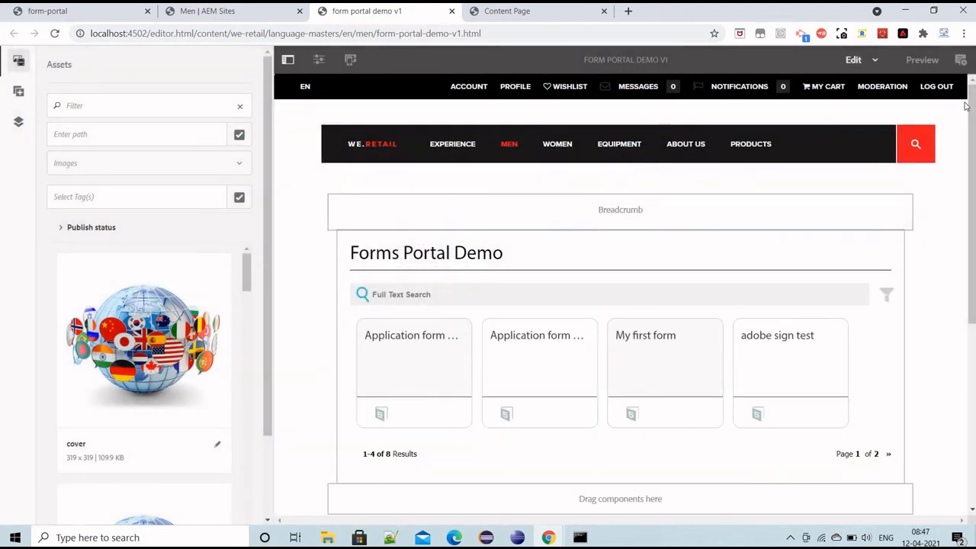
Step: Preview the portal page, go to the second page of forms, and return to editing with the Search & Lister component selected
left_click(927, 65)
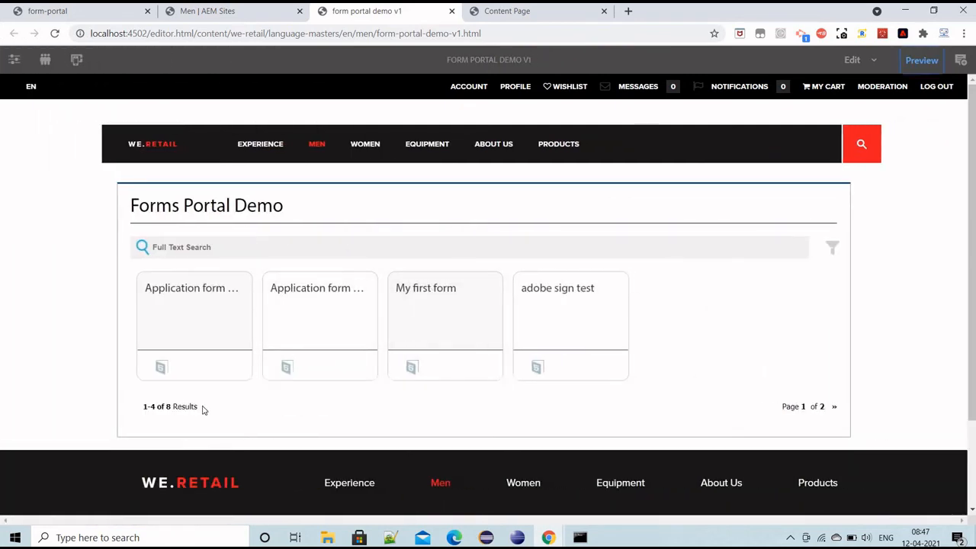
left_click(833, 407)
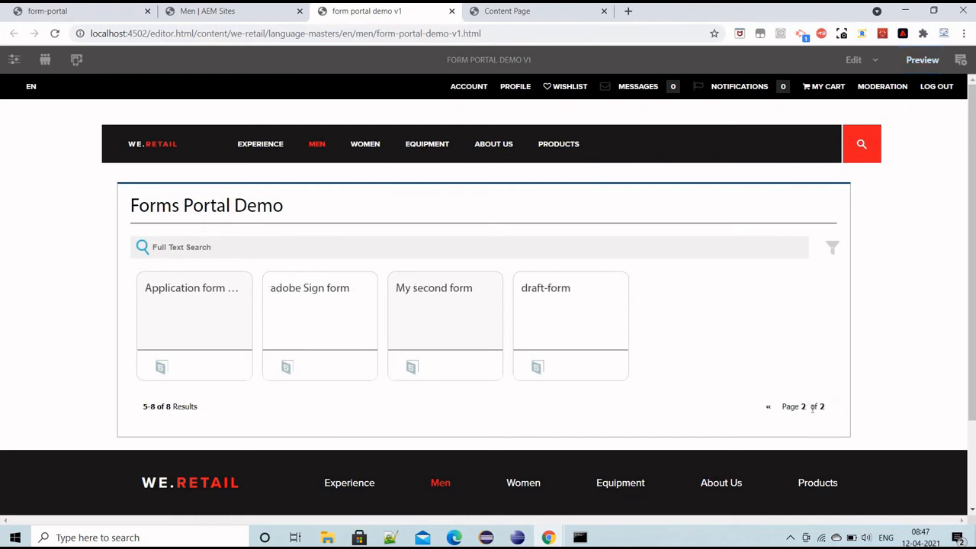
left_click(846, 64)
left_click(377, 227)
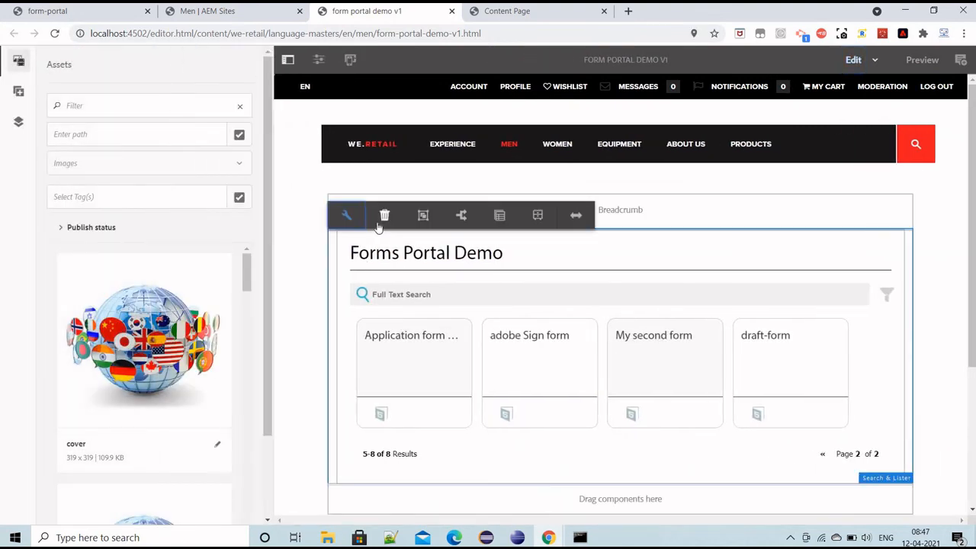
Step: Reload the portal page in preview and look through its list of forms
left_click(922, 63)
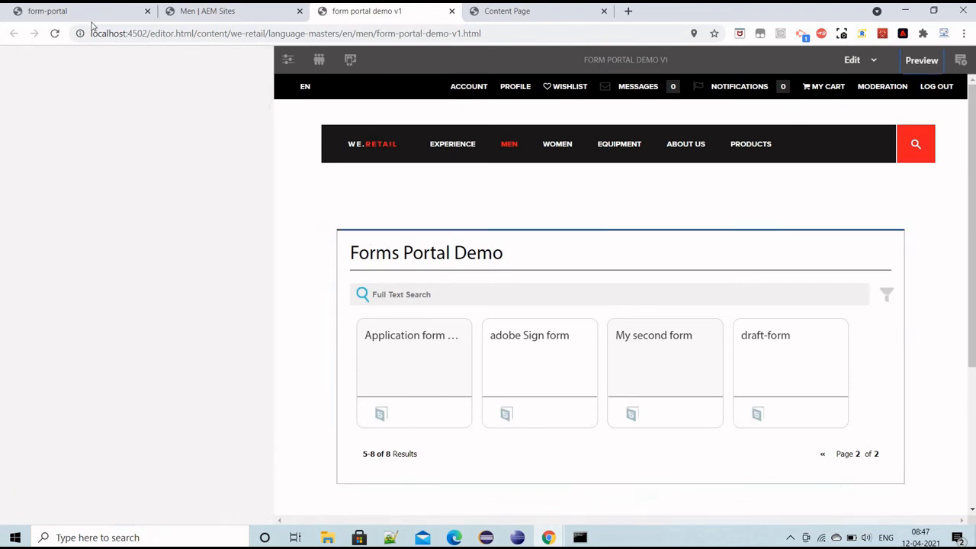
left_click(55, 34)
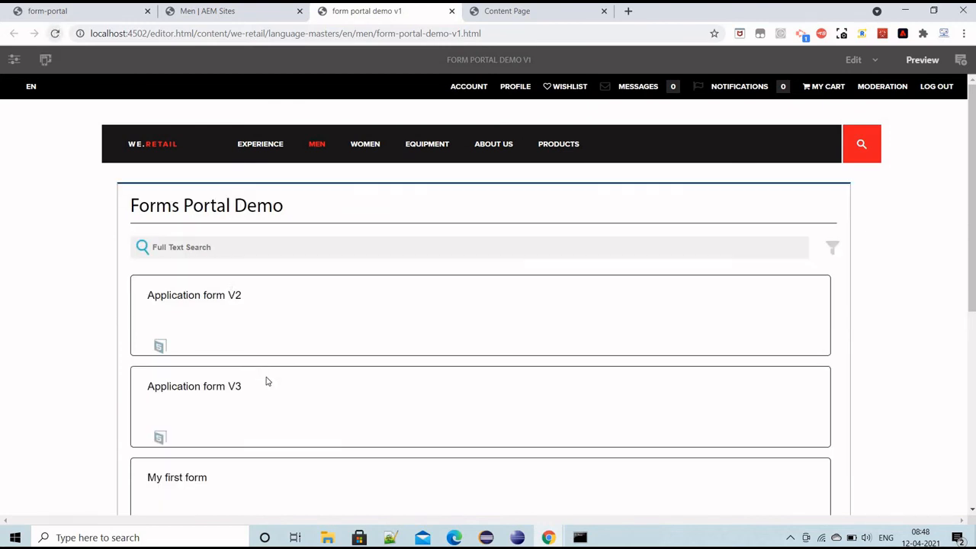
scroll(266, 381, "down", 1)
scroll(704, 414, "down", 3)
scroll(846, 153, "up", 4)
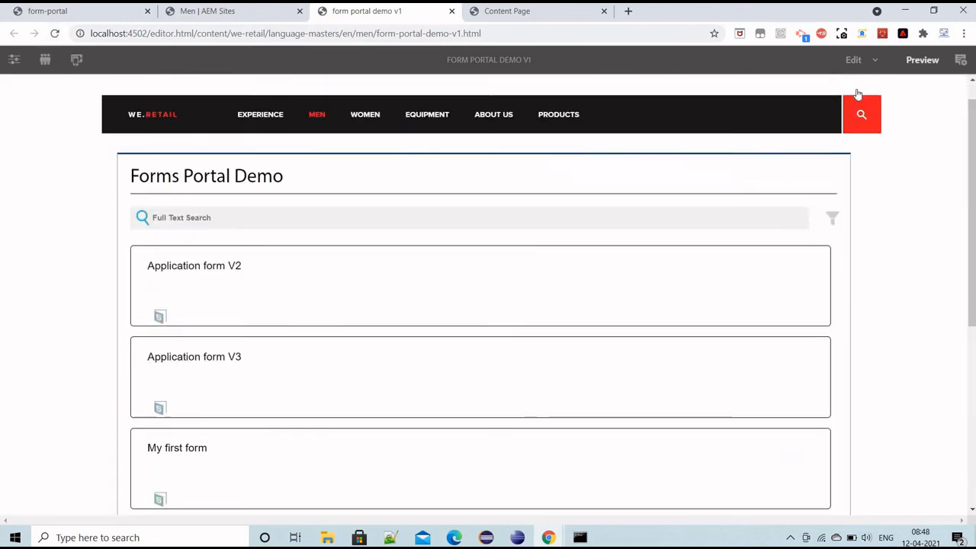
Step: Return to editing the page, change the Search & Lister component's layout template to Grid and save the settings
left_click(853, 61)
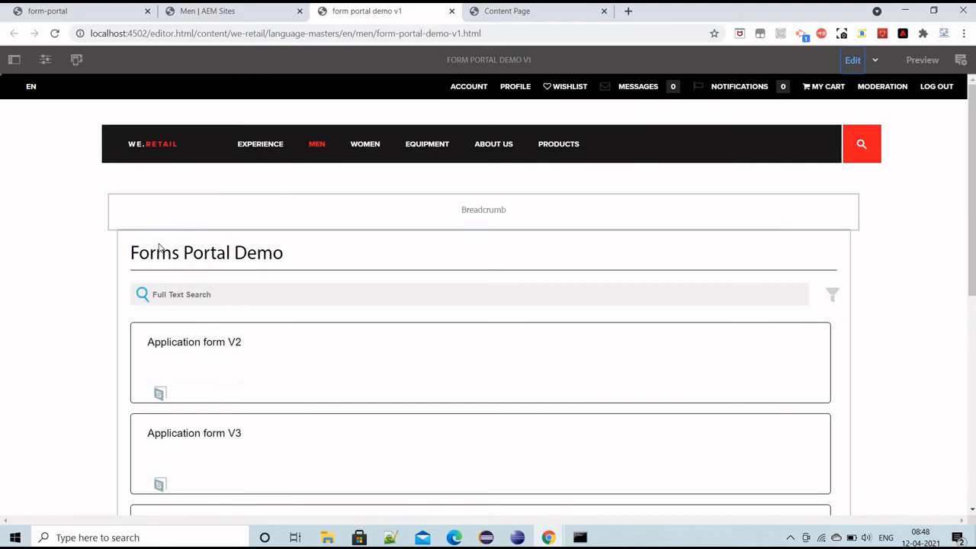
left_click(150, 233)
left_click(129, 216)
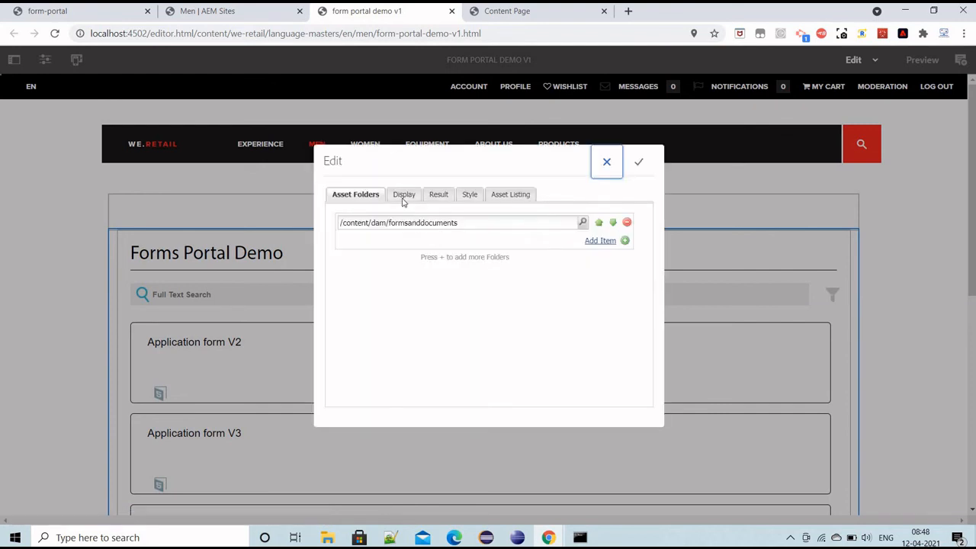
left_click(401, 197)
left_click(464, 255)
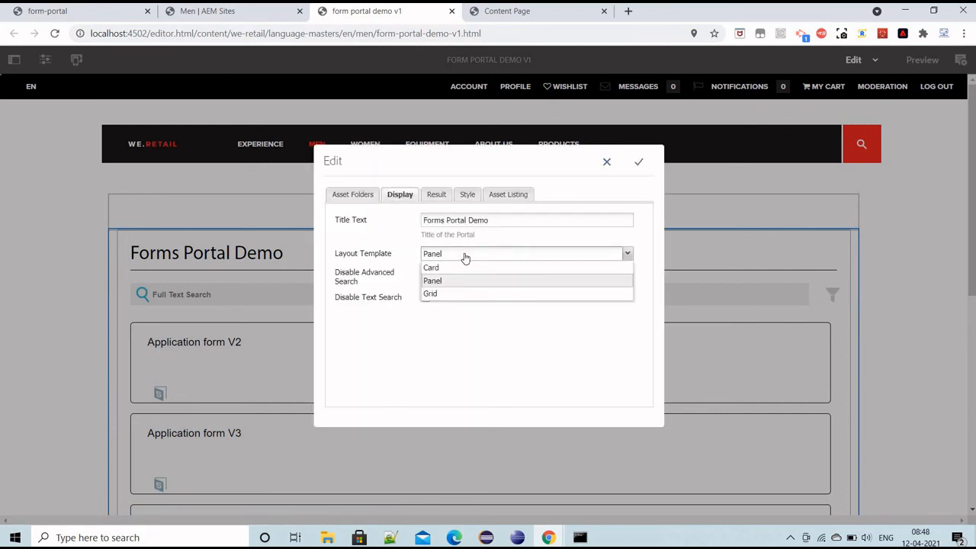
left_click(443, 296)
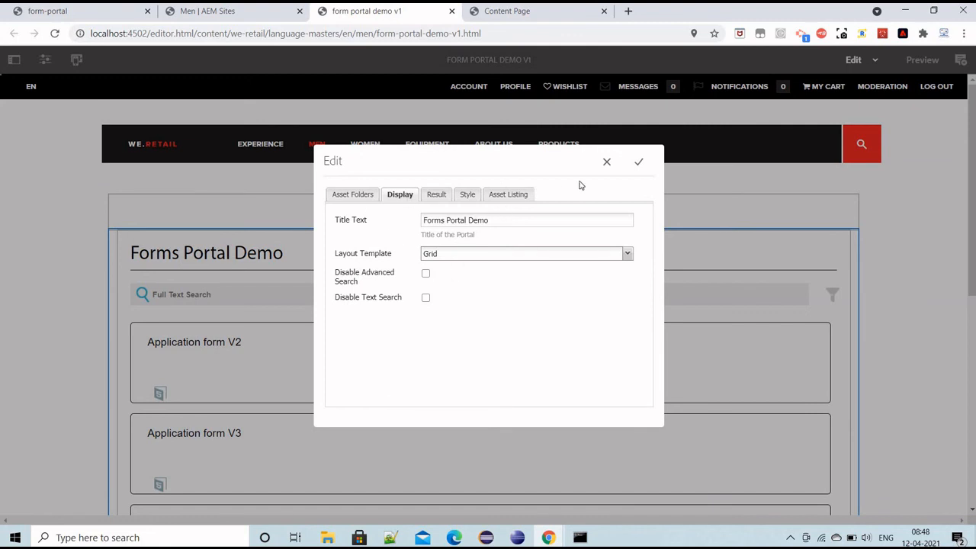
left_click(638, 164)
Step: Reload the portal page in preview and open Application form V2 from its list, returning to the portal page
left_click(919, 63)
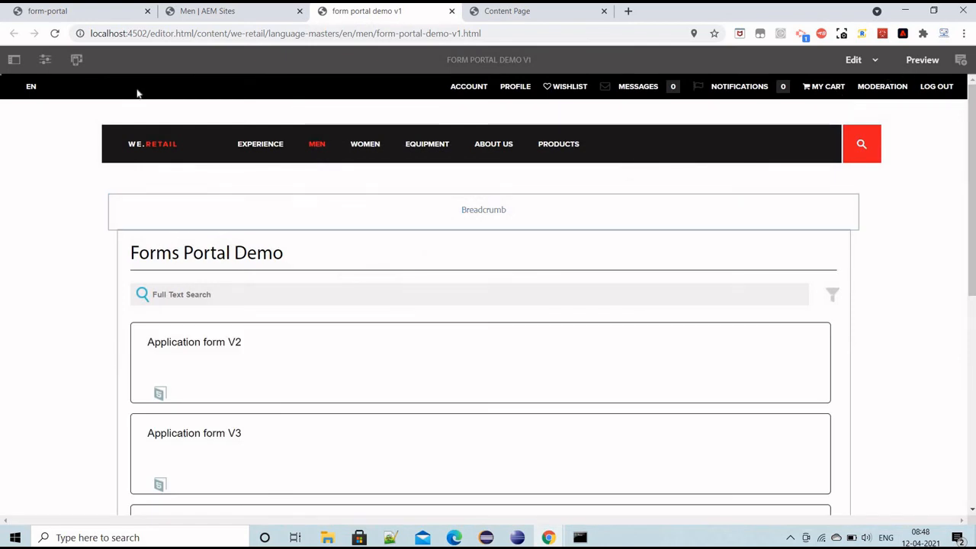
left_click(55, 33)
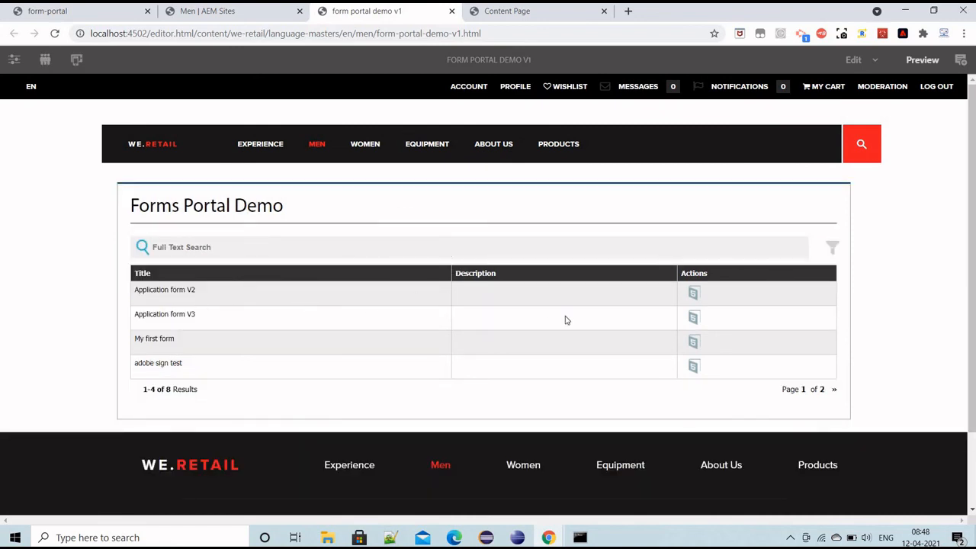
left_click(692, 295)
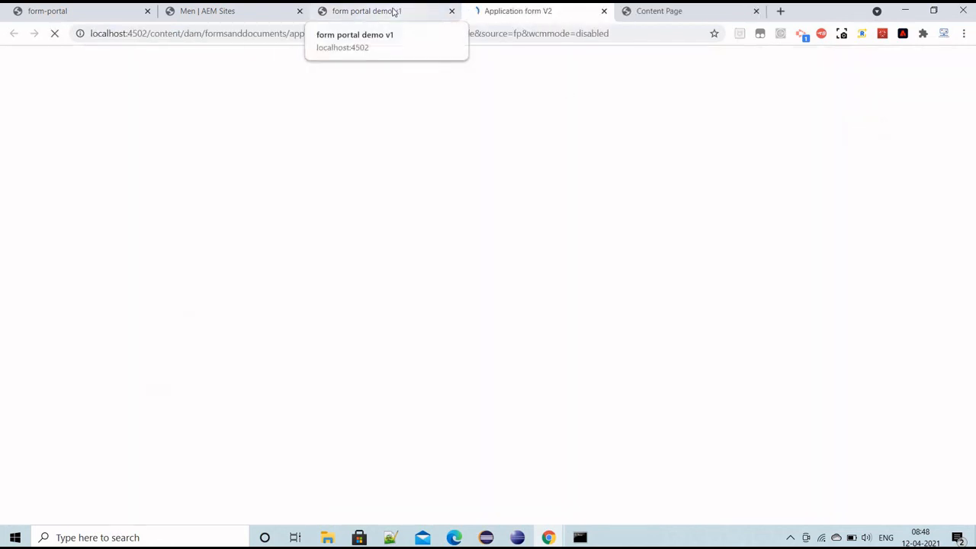
left_click(394, 12)
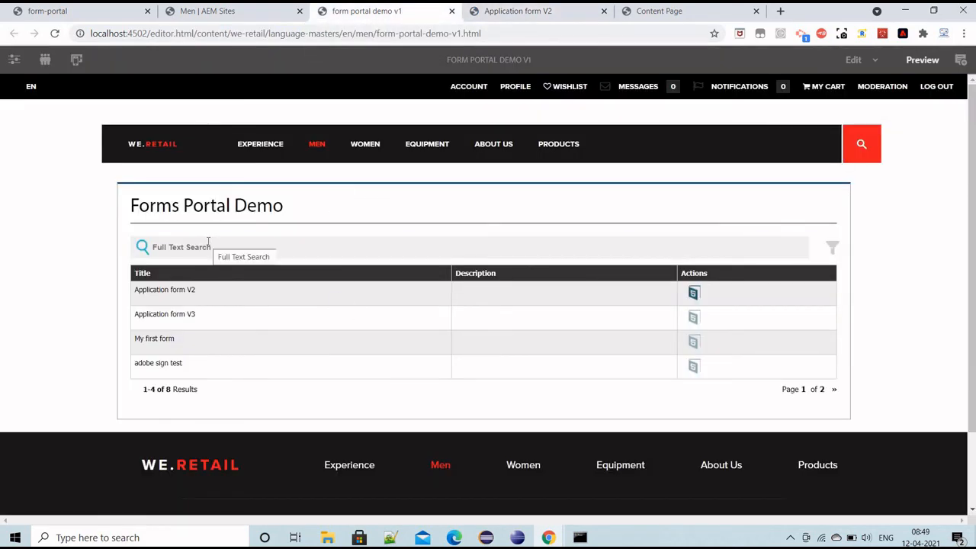
Step: Search the portal's forms for "adobe" using the full text search
left_click(208, 243)
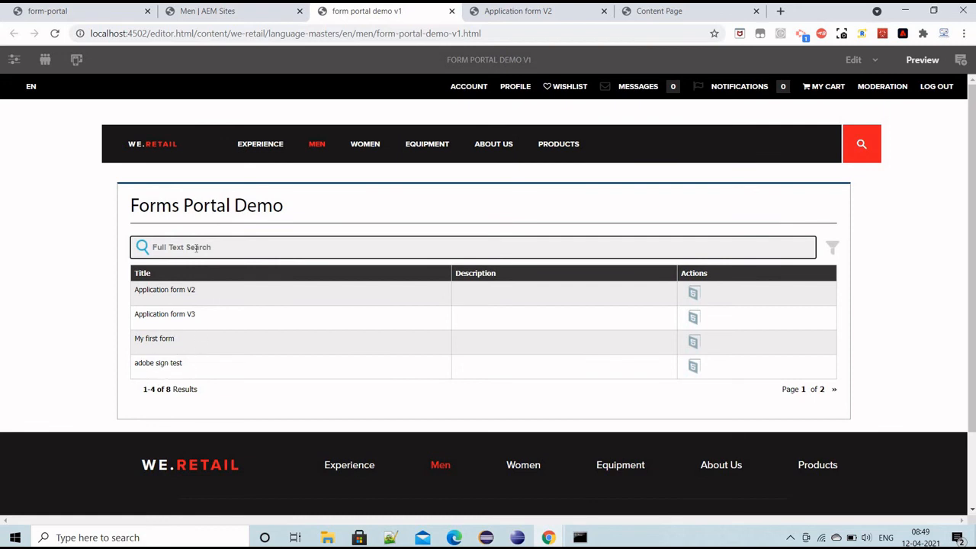
type("adobe")
key("Return")
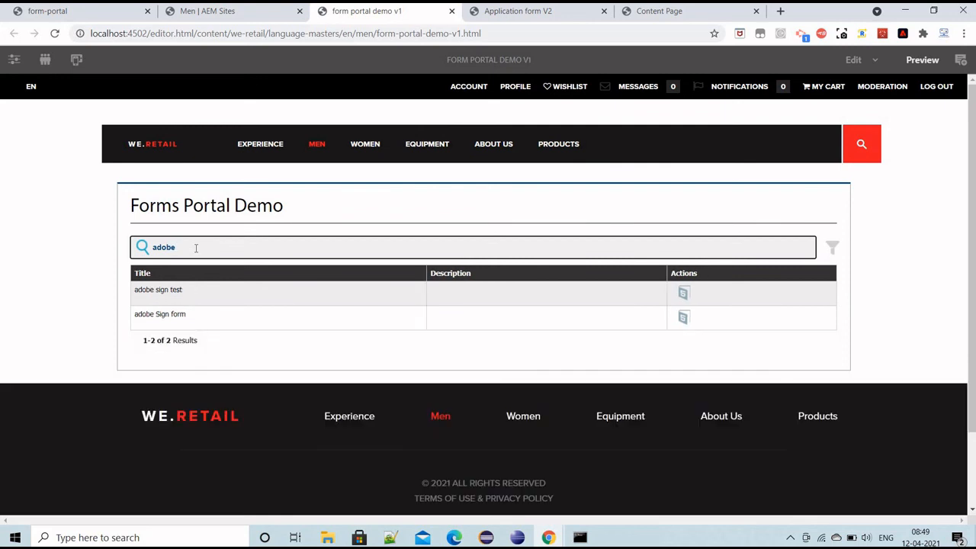